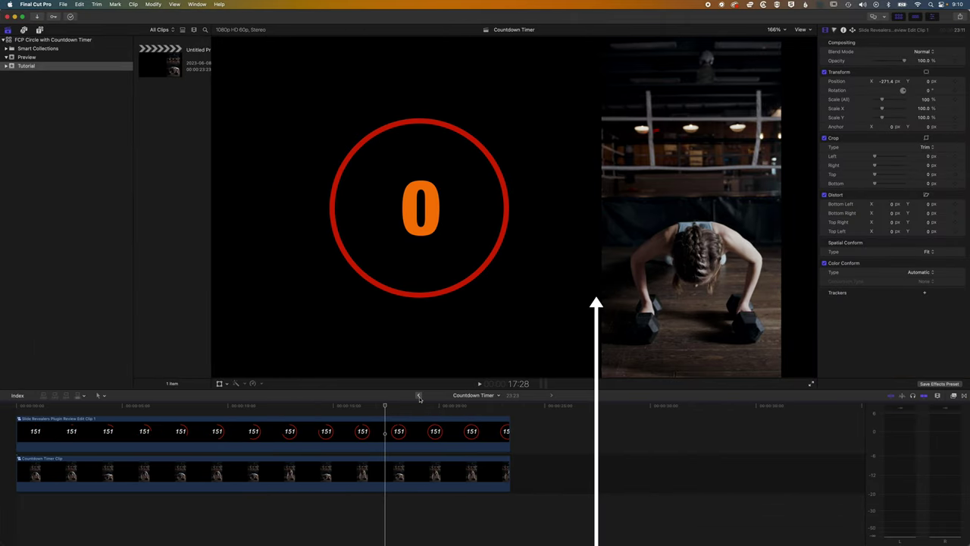
- Switch to the Vertical project and select the countdown timer clip at the 15 mark
click(418, 395)
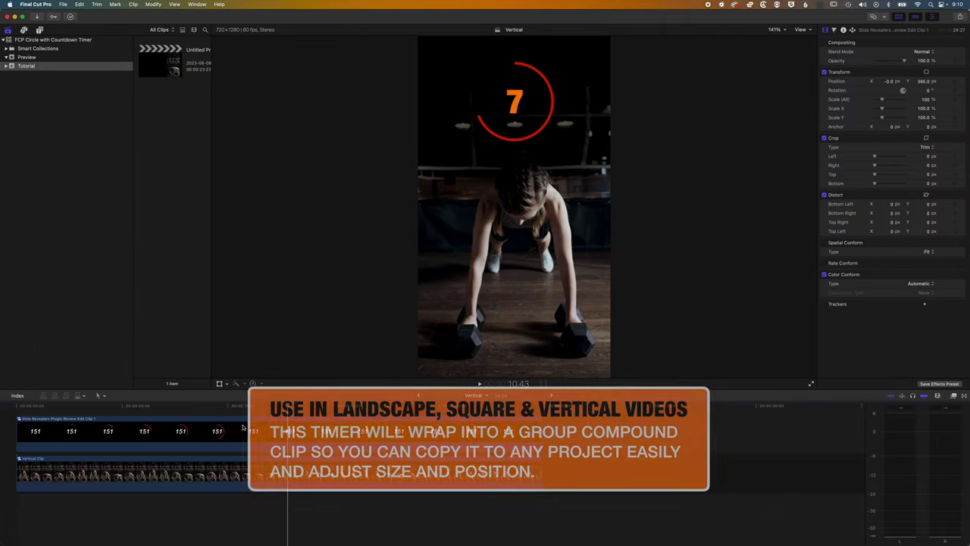
click(134, 407)
click(136, 430)
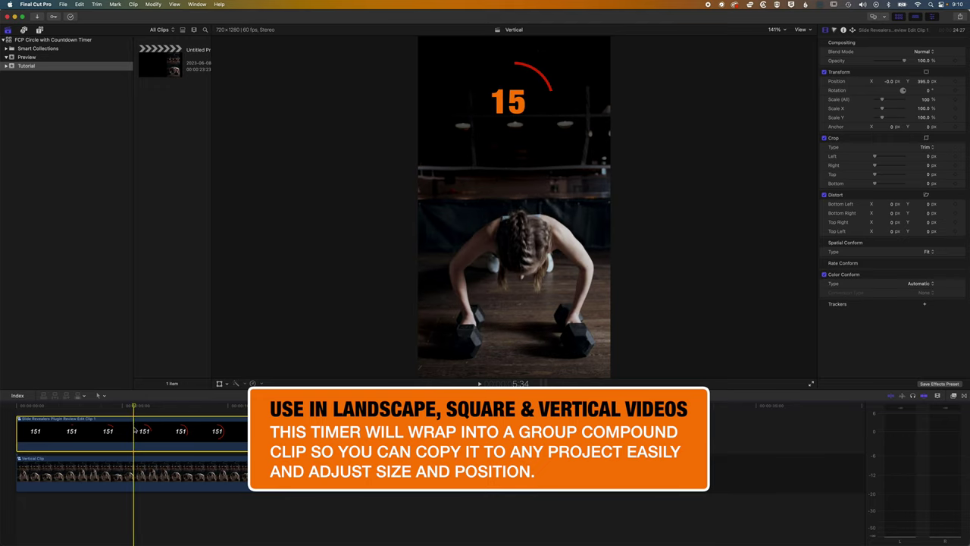
- Move the countdown timer near the top left and scale it down to 79.29%
click(219, 384)
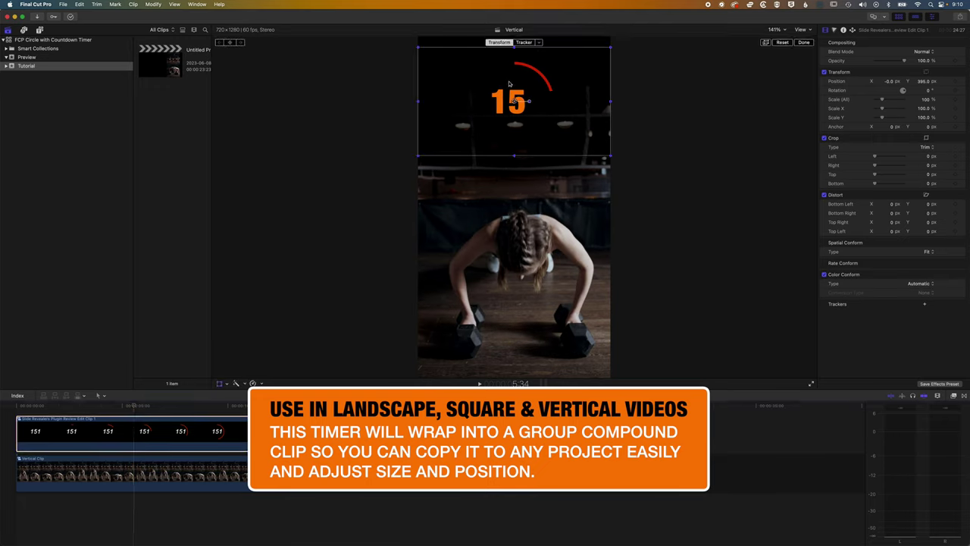
drag(522, 109, 484, 116)
key(space)
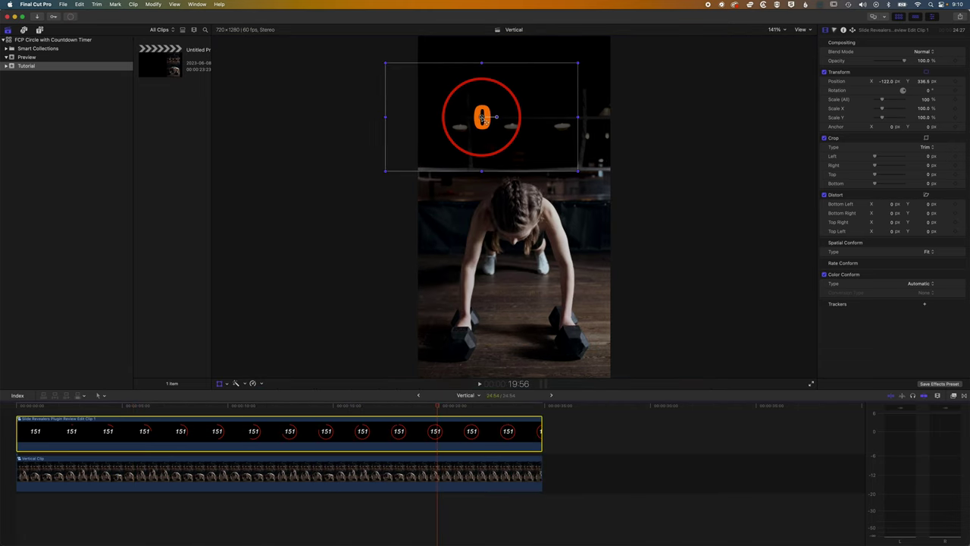
drag(482, 116, 472, 90)
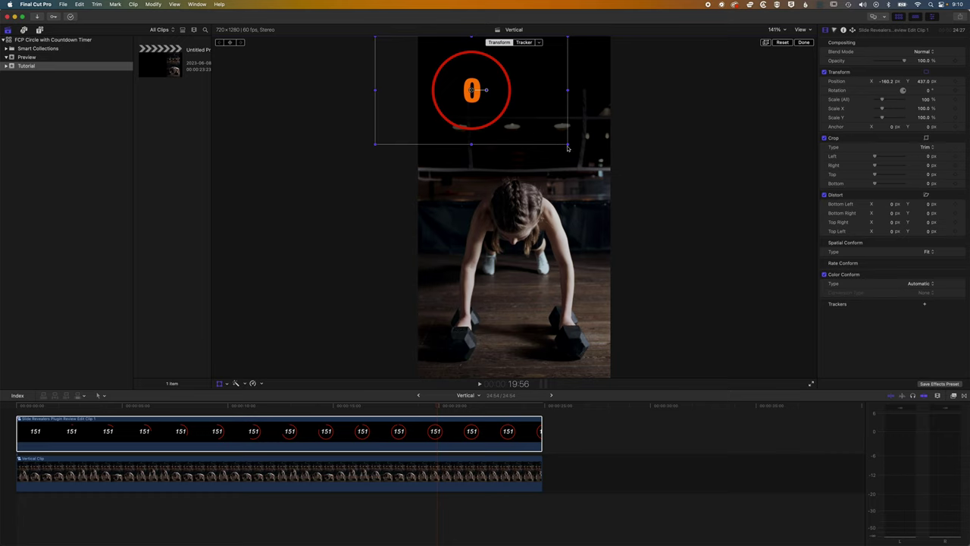
drag(567, 148, 552, 137)
drag(502, 111, 468, 82)
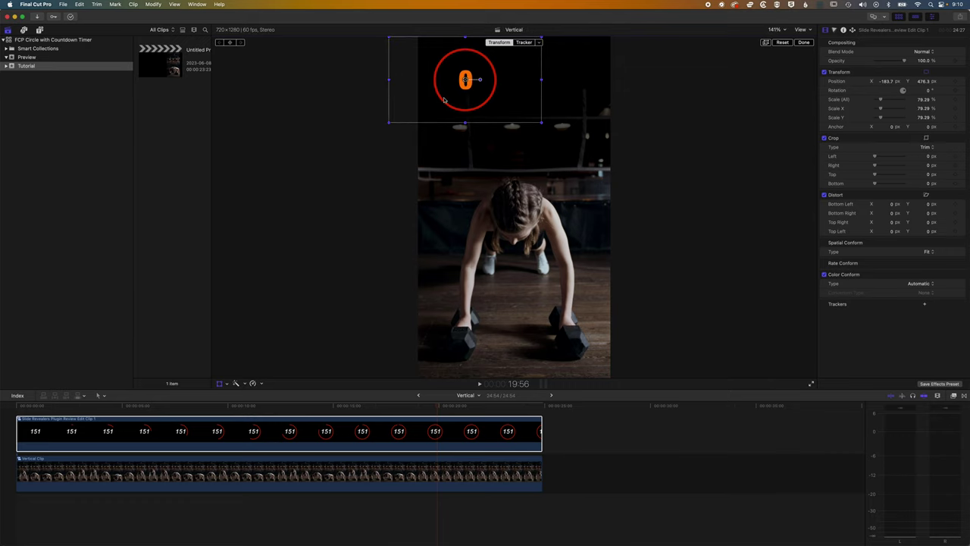
- Open the Untitled Project and restore the Default workspace layout
double_click(157, 68)
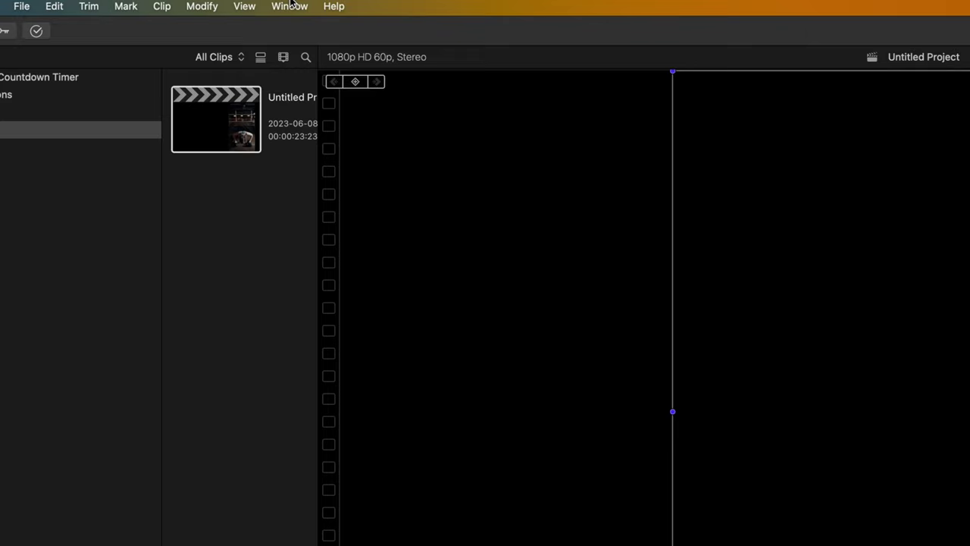
click(290, 5)
mouse_move(322, 258)
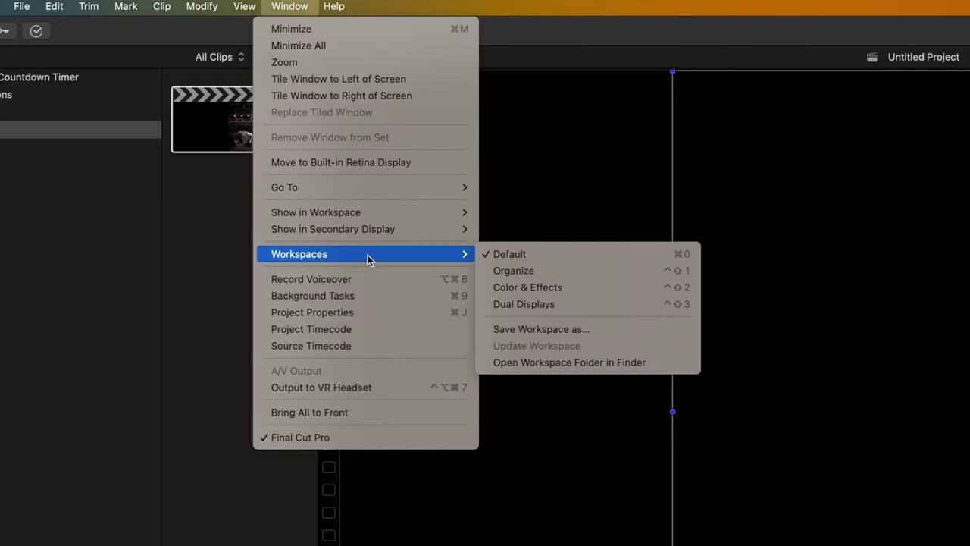
click(569, 257)
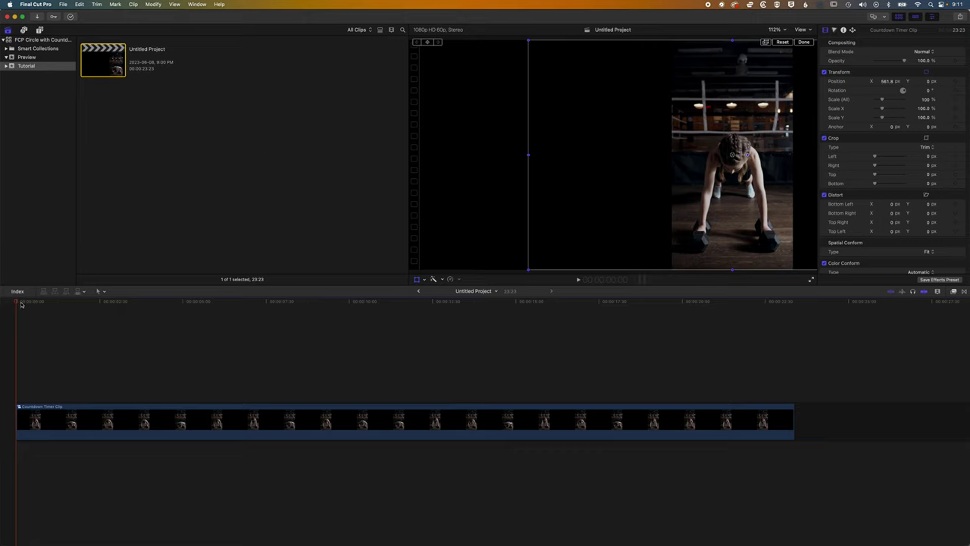
- Preview the project, turn off the transform handles and return the playhead to the start
drag(21, 303, 380, 302)
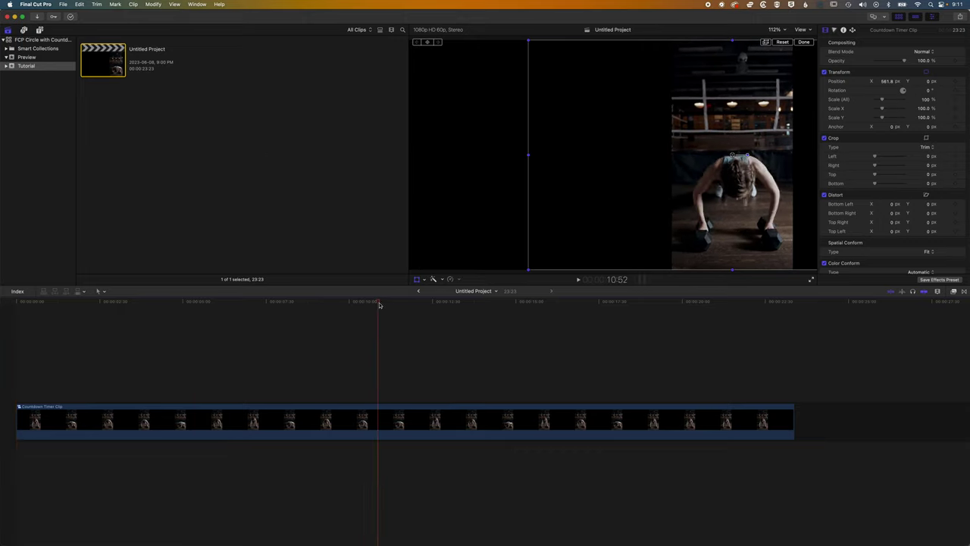
click(416, 282)
drag(380, 303, 3, 300)
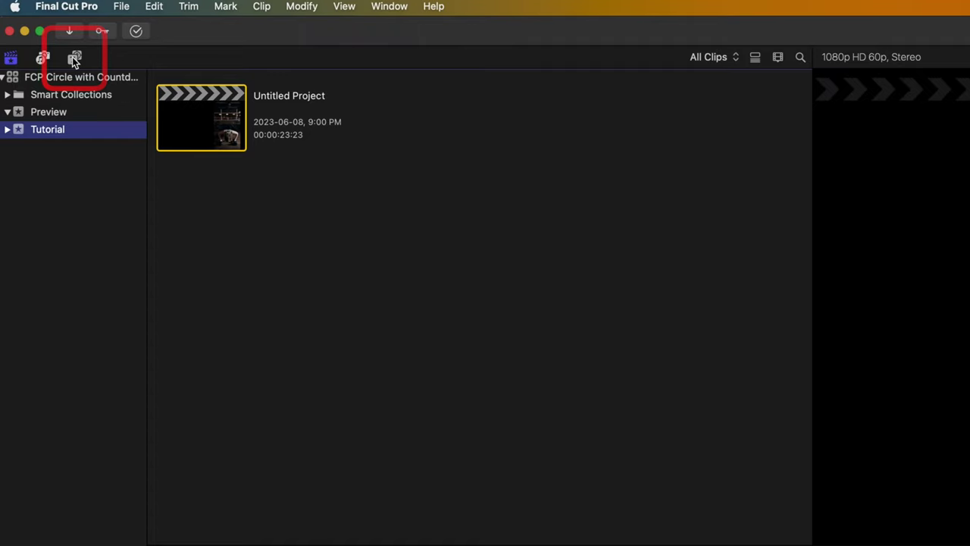
- List the Elements generators (Counting, Placeholder, Shapes, Timecode) and select Shapes
click(74, 59)
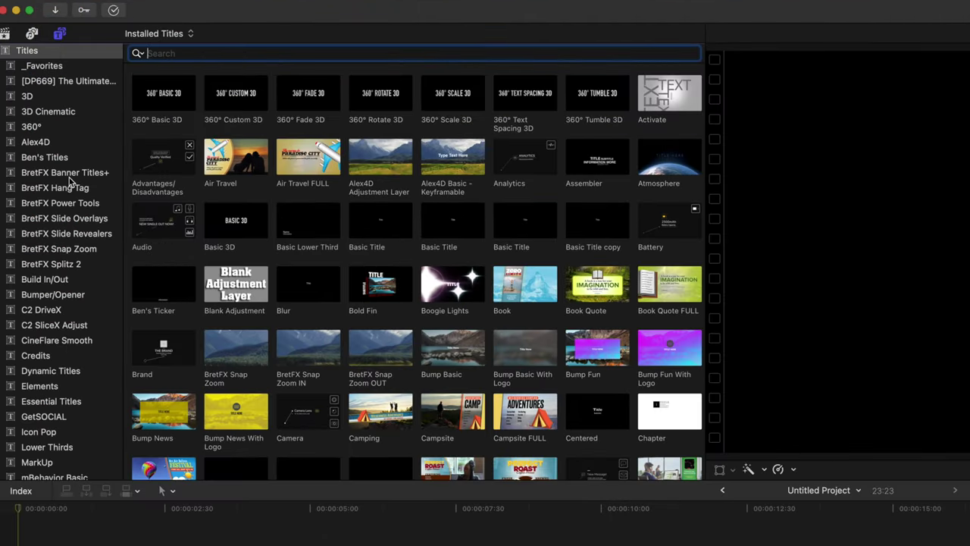
scroll(64, 170, down, 10)
scroll(68, 182, down, 10)
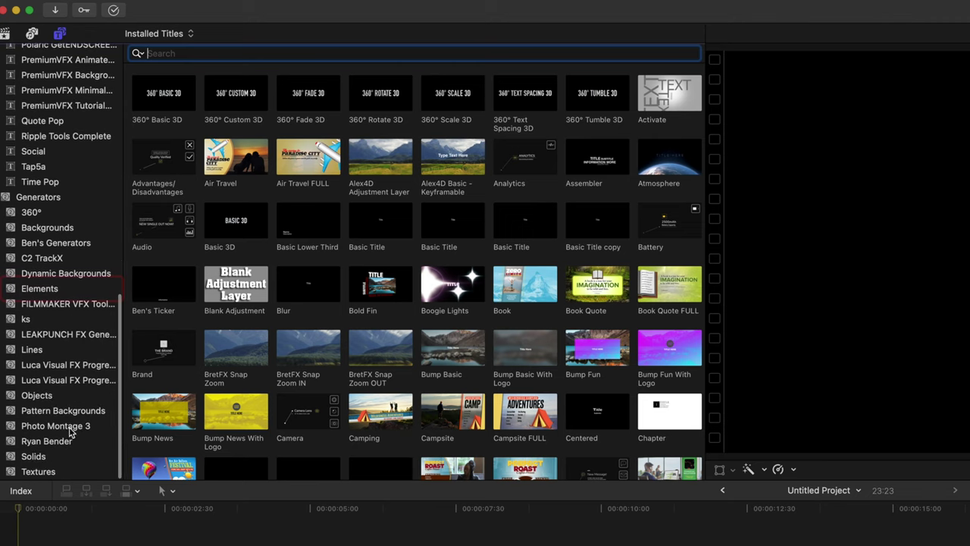
click(41, 292)
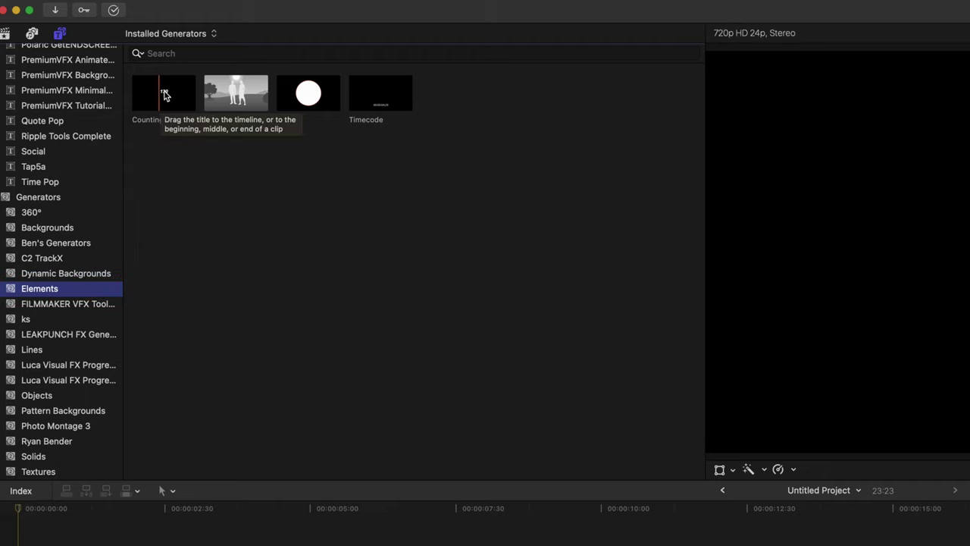
click(301, 104)
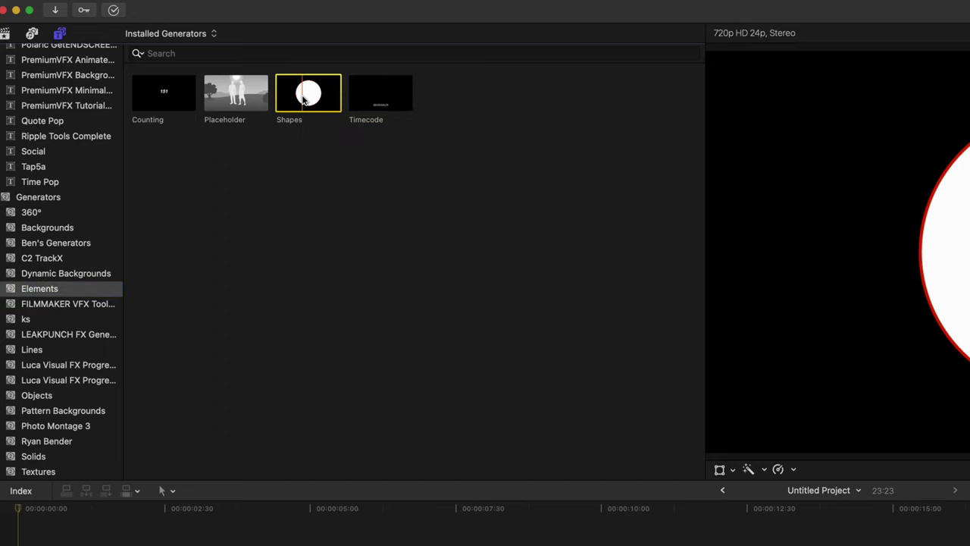
- Place a Shapes clip above the workout clip and trim it to the same length
drag(306, 98, 24, 545)
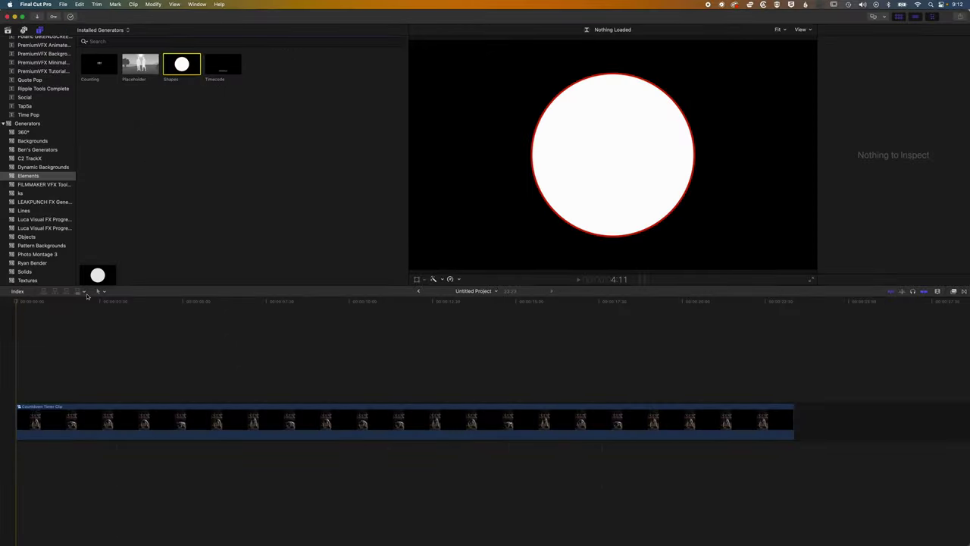
drag(19, 365, 19, 366)
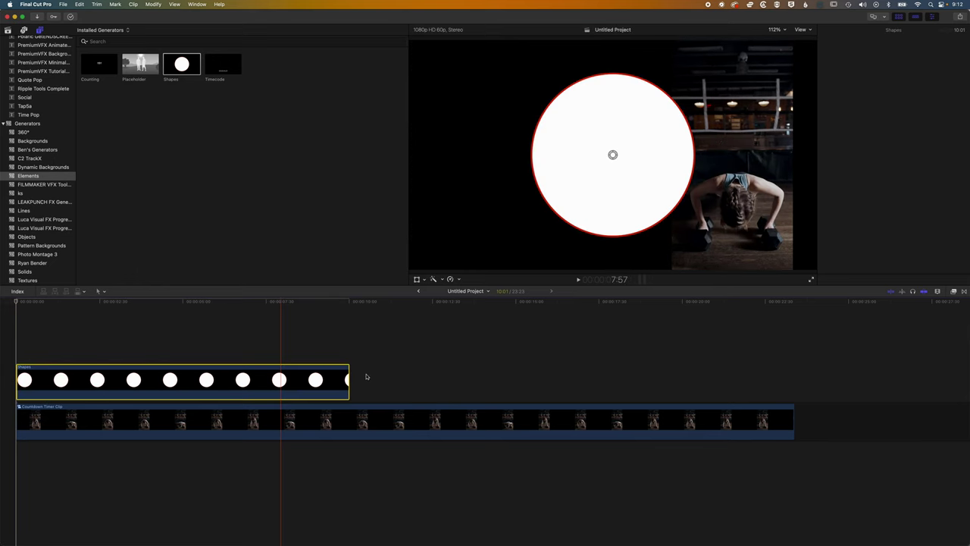
click(350, 378)
drag(350, 376, 794, 379)
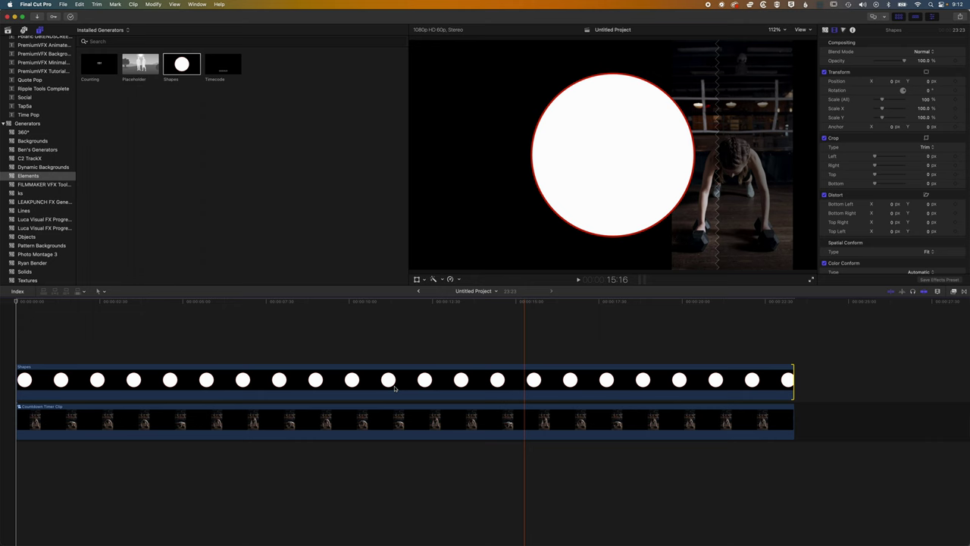
click(385, 382)
key(Home)
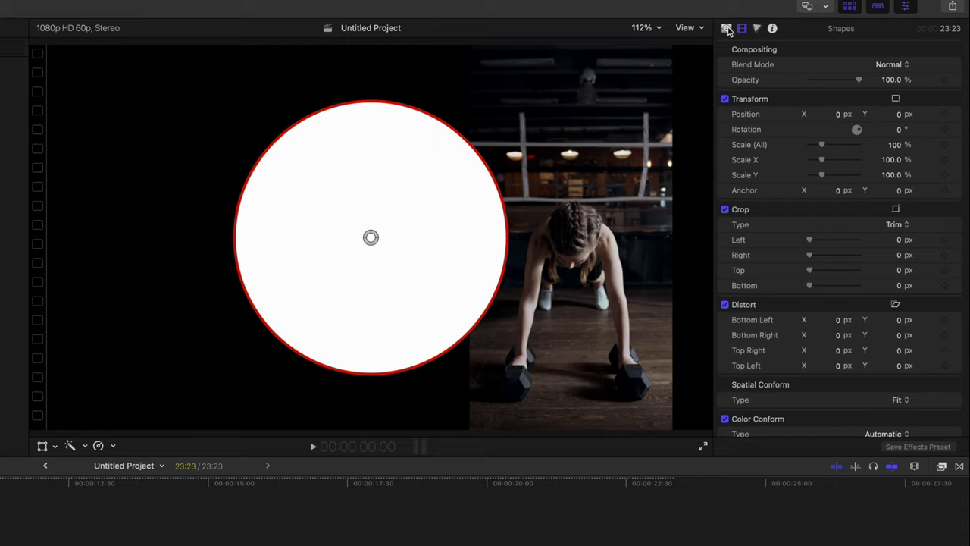
- Make the shape an unfilled circle with outline width 35.23, kept at frame centre
click(727, 28)
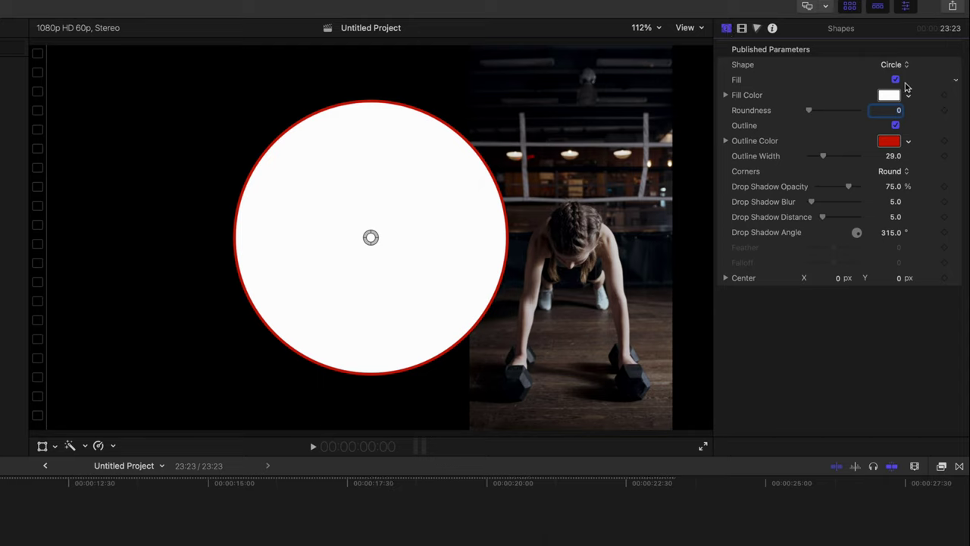
click(896, 80)
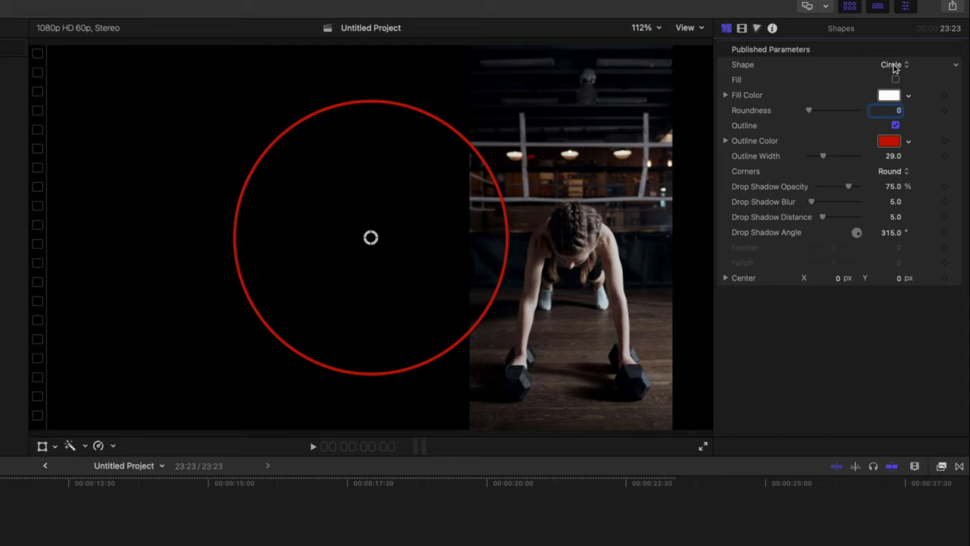
click(894, 66)
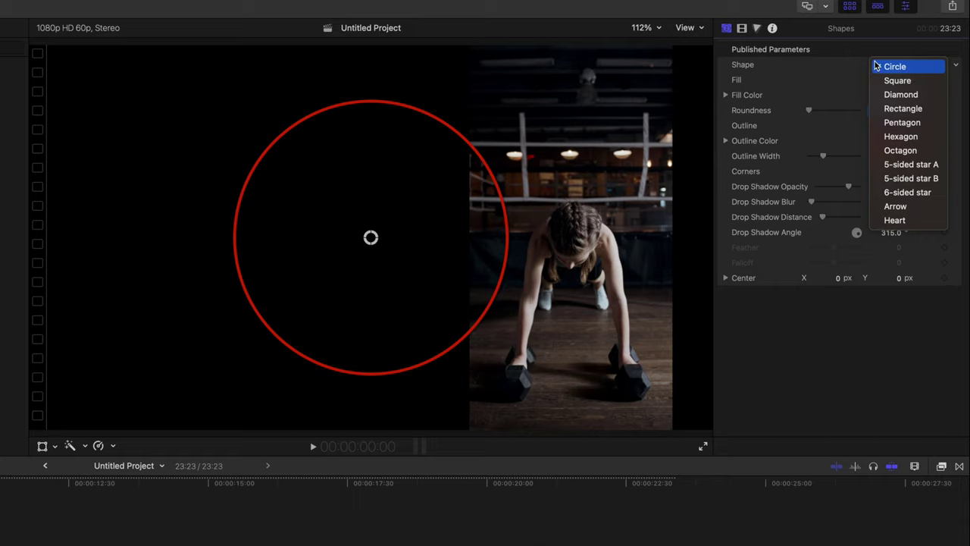
click(848, 51)
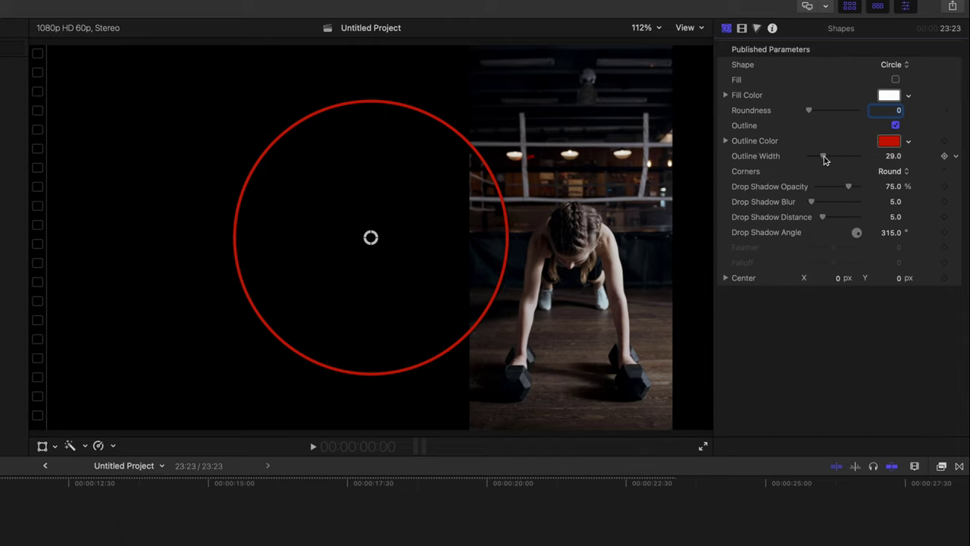
drag(825, 160, 829, 159)
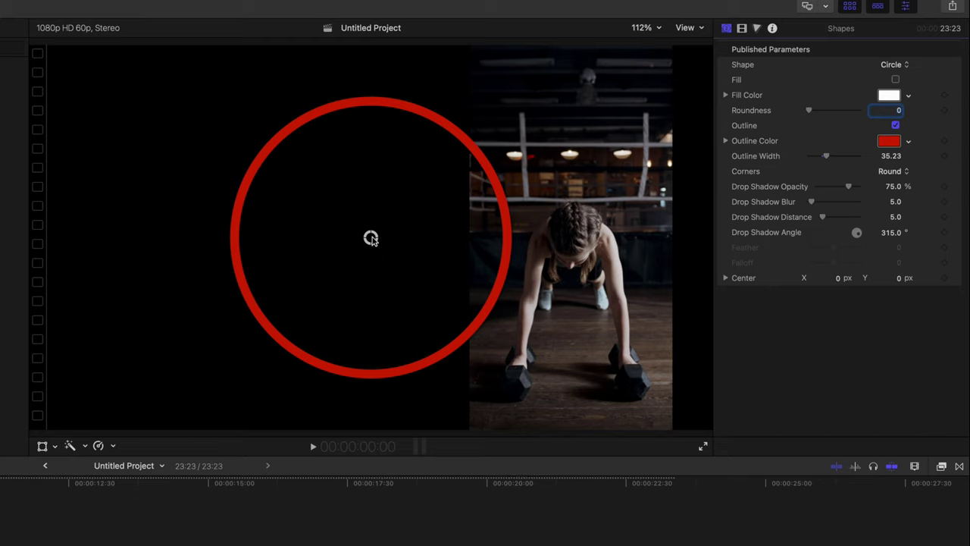
mouse_move(371, 239)
mouse_down()
mouse_move(455, 247)
mouse_move(356, 247)
mouse_up()
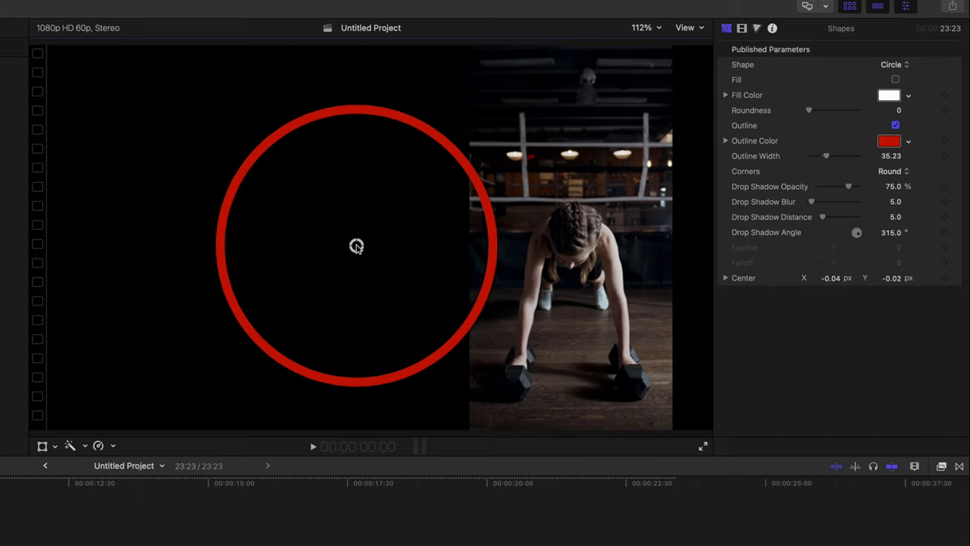
key(super+z)
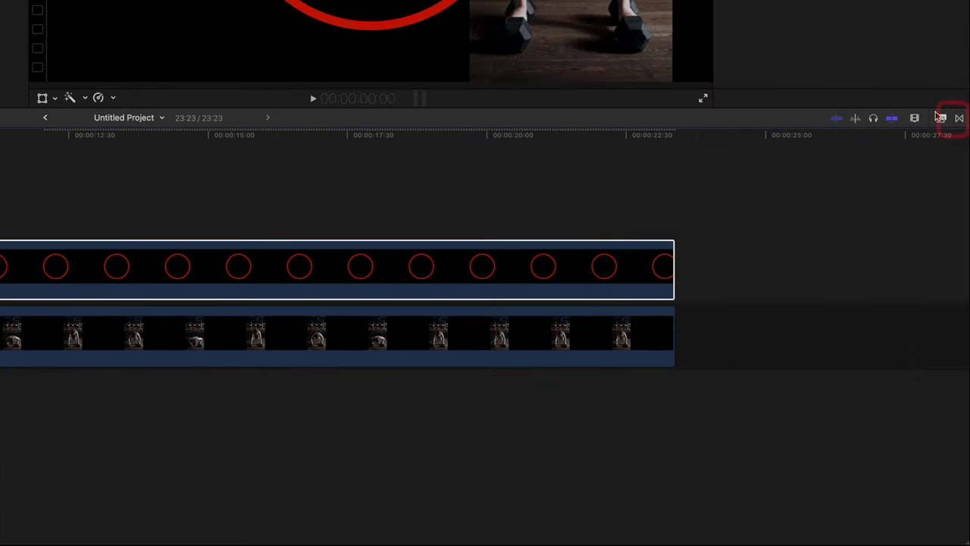
- Add the Clock wipe from the Wipes transitions to the start of the Shapes clip
click(958, 117)
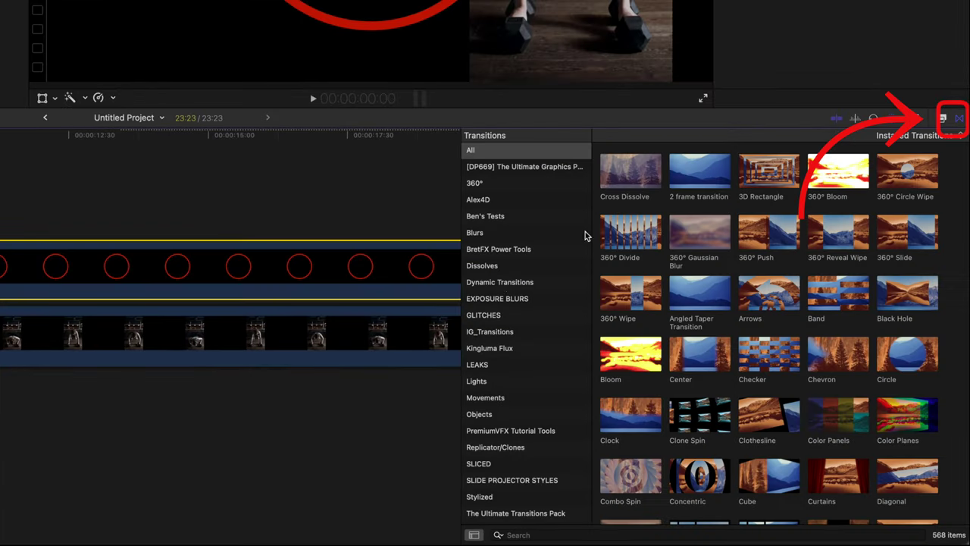
scroll(513, 296, down, 4)
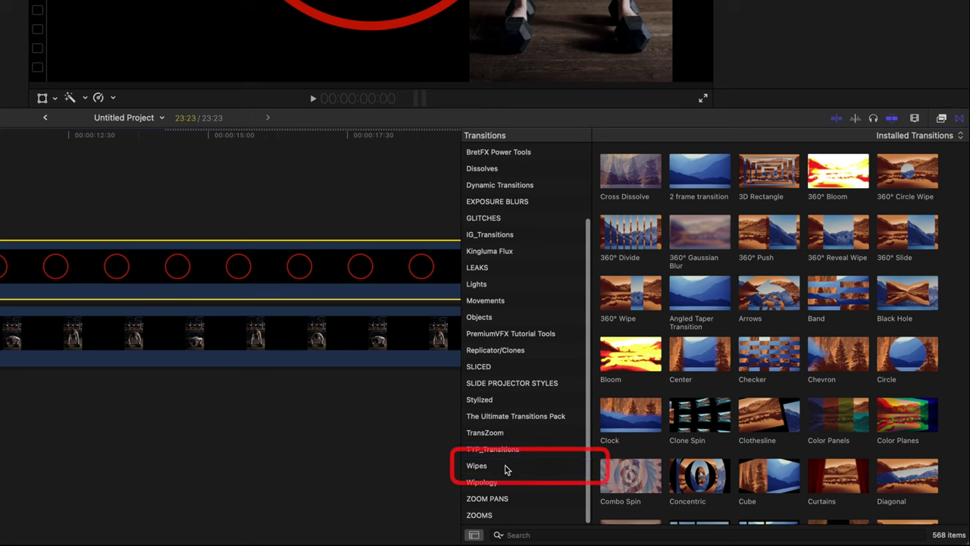
click(505, 466)
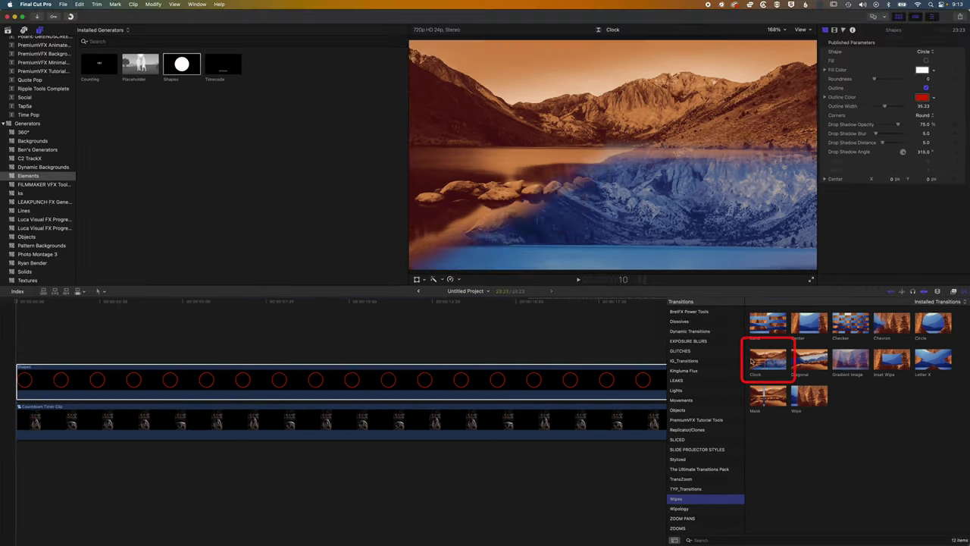
drag(627, 235, 31, 387)
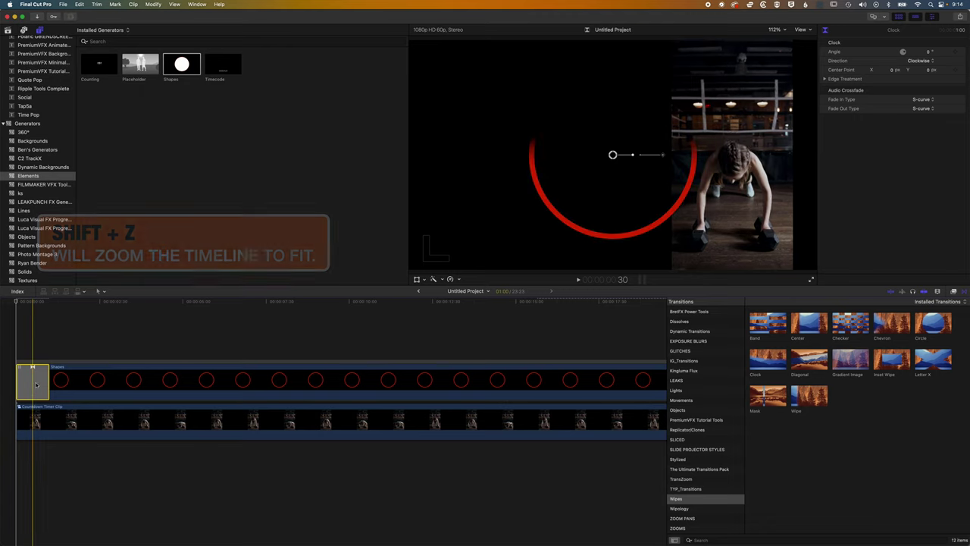
- Set the opening Clock wipe's duration to 20 seconds using Ctrl+D
key(shift+z)
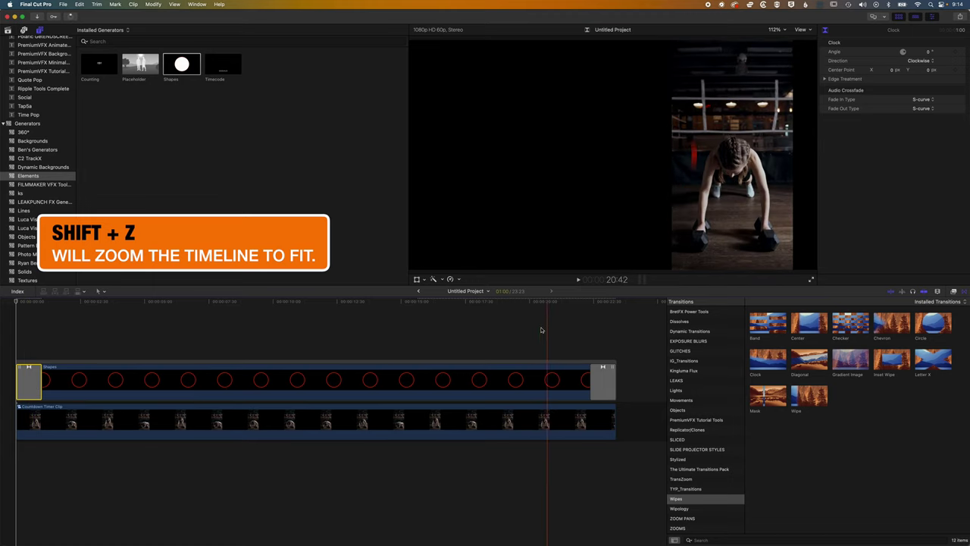
click(603, 376)
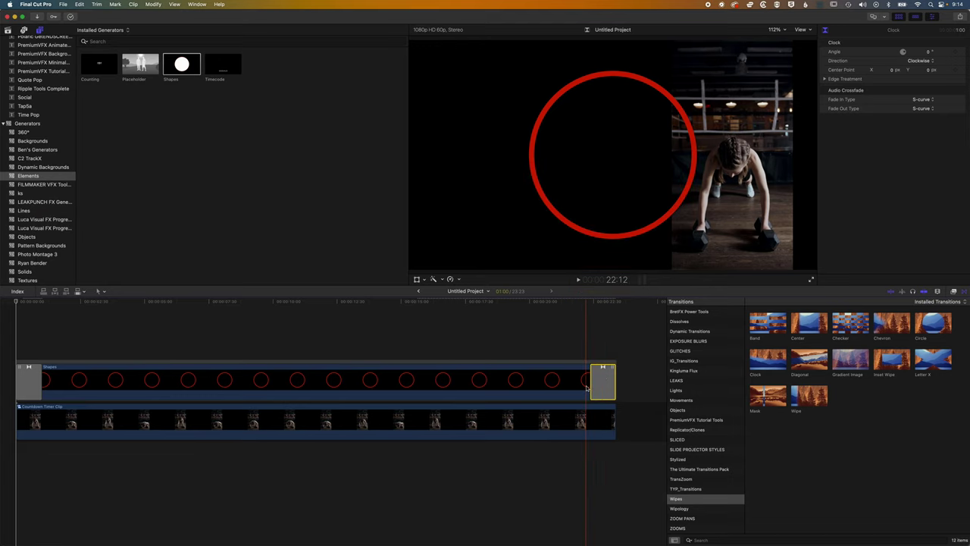
click(29, 381)
click(29, 381)
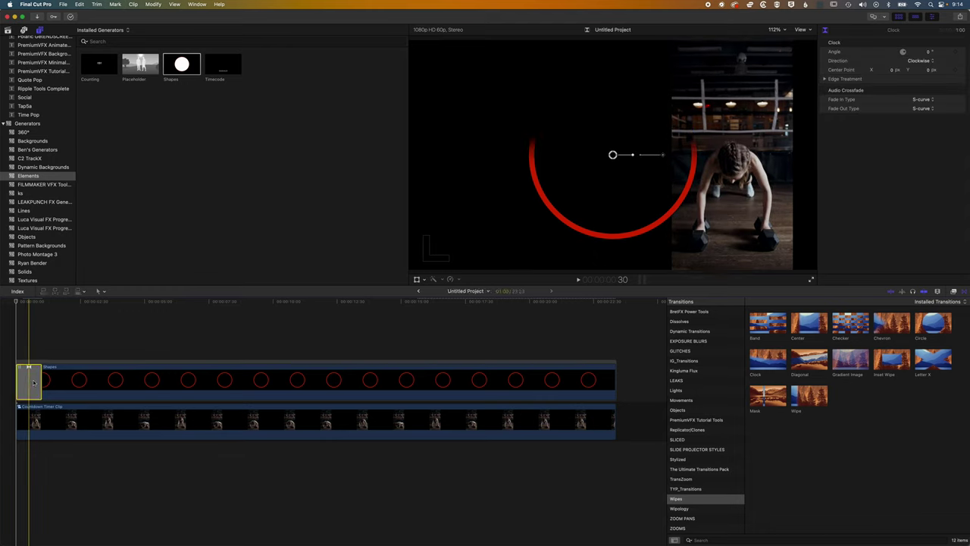
drag(35, 382, 219, 381)
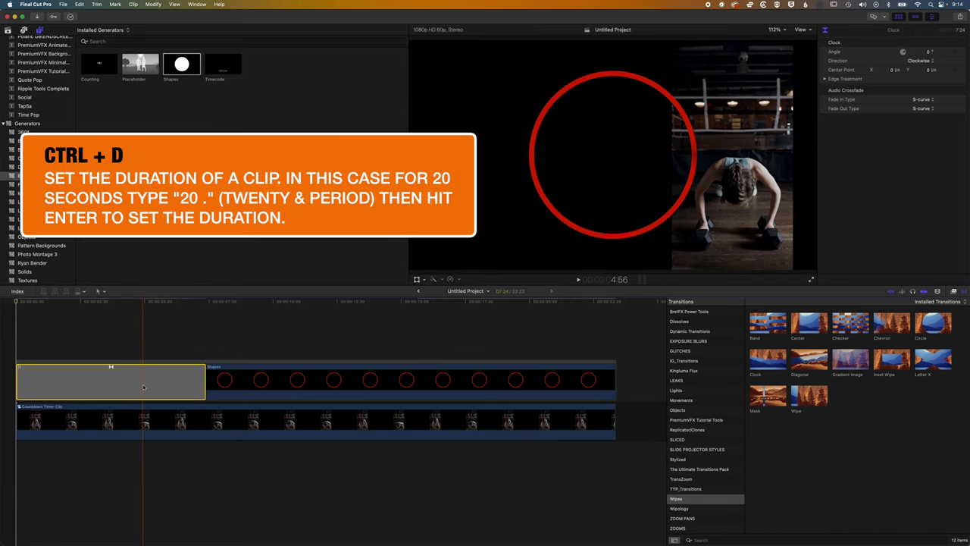
click(144, 387)
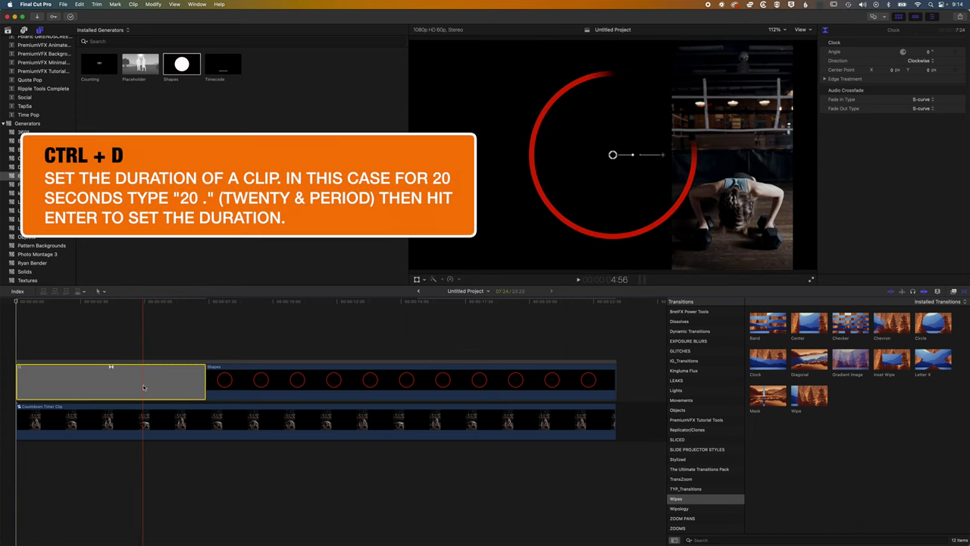
key(ctrl+d)
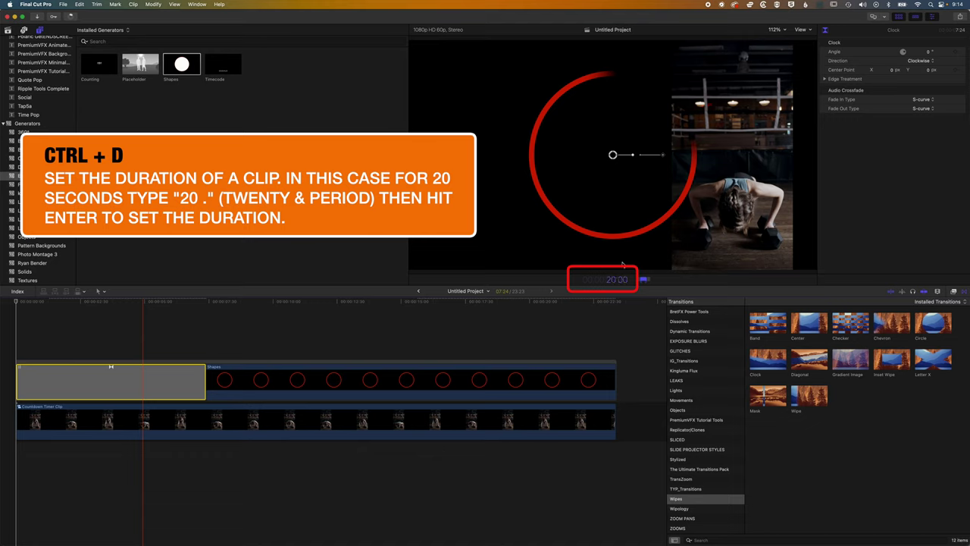
key(Return)
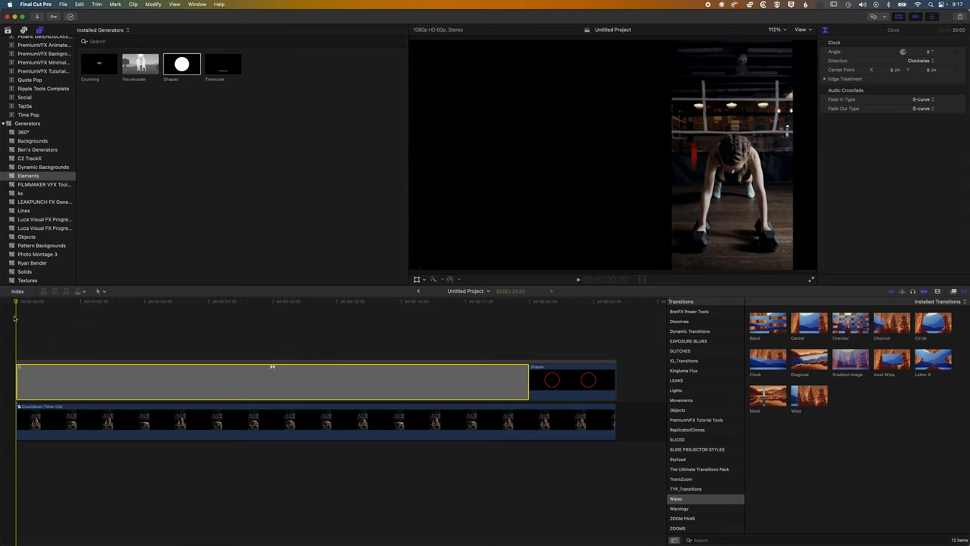
- Set the Clock wipe's edge Border to 0 and rotate its angle to about 90.5°
key(space)
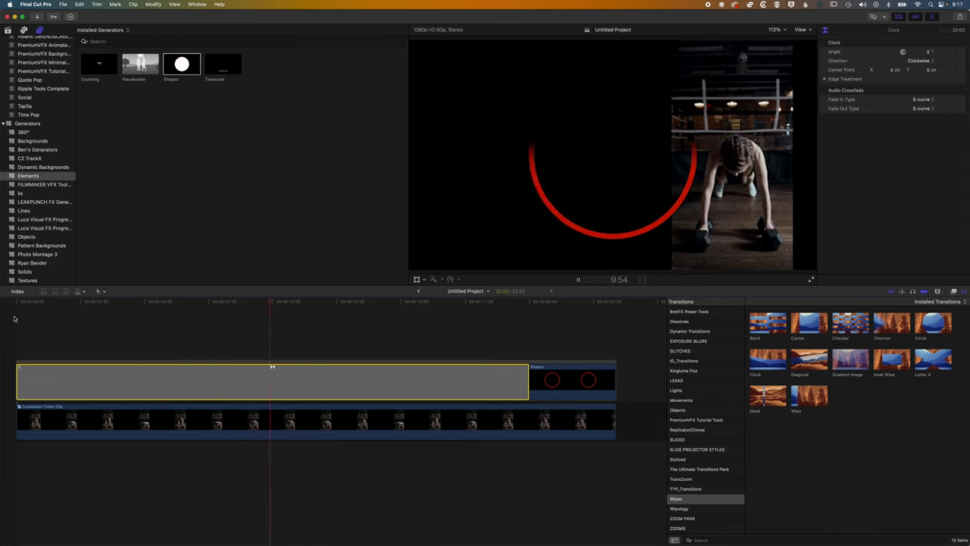
key(space)
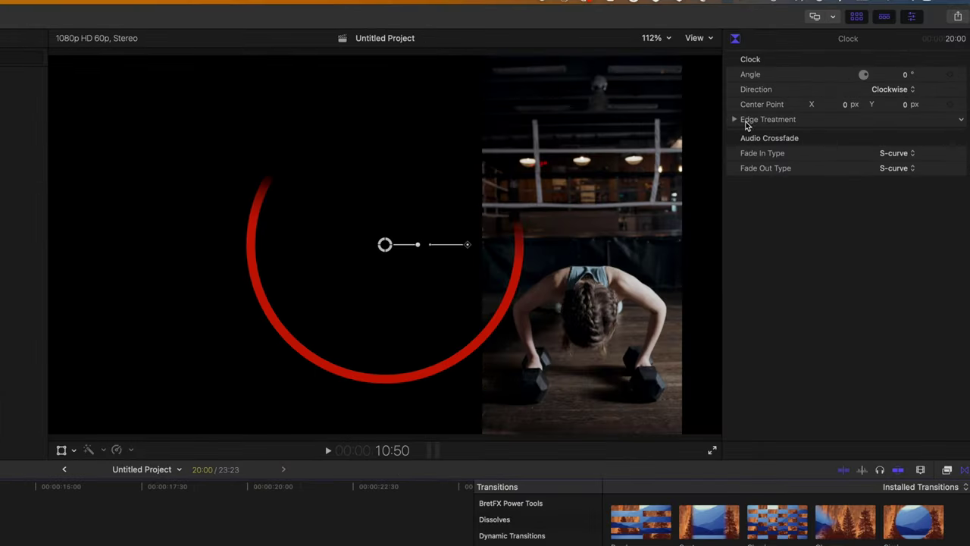
click(735, 120)
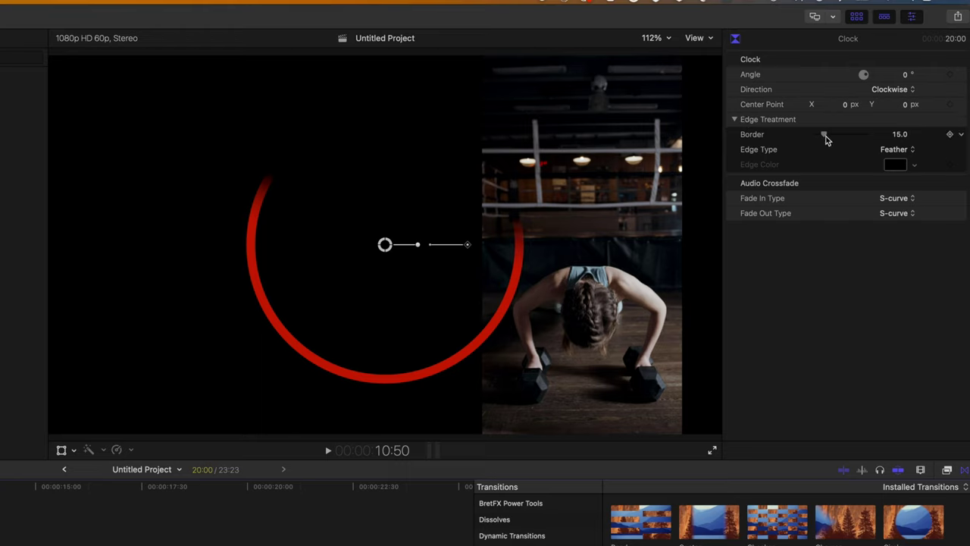
drag(826, 137, 799, 137)
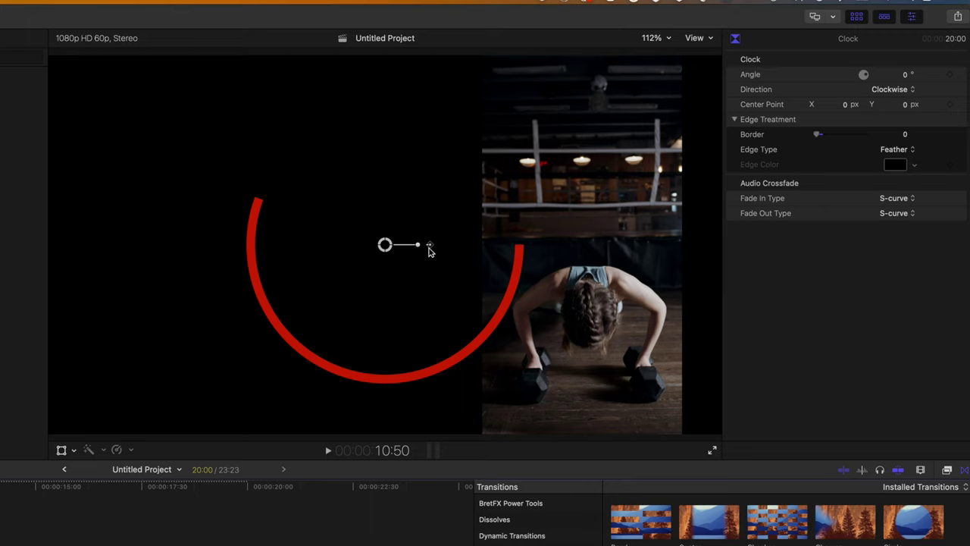
drag(432, 245, 385, 225)
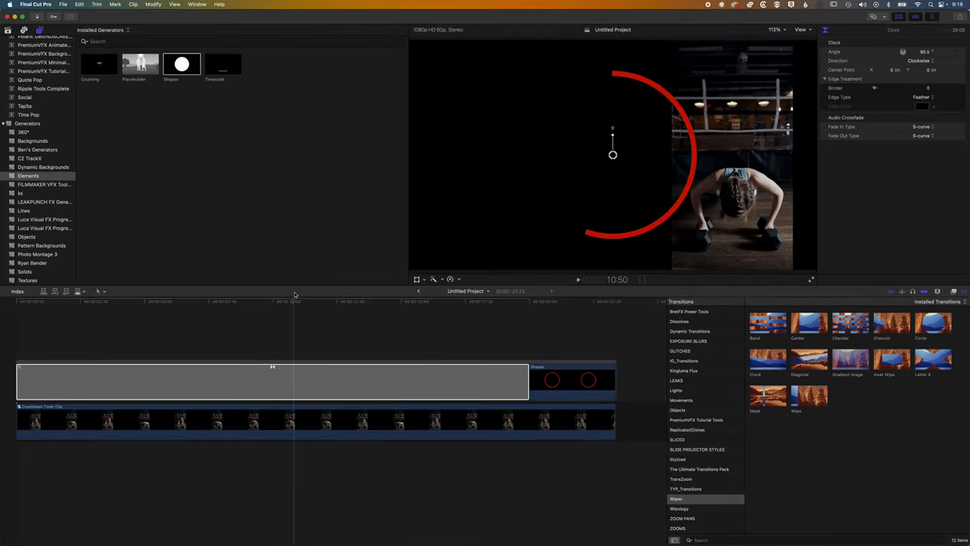
- Replay the revised clock wipe from the start and return the playhead home
drag(295, 294, 17, 295)
key(space)
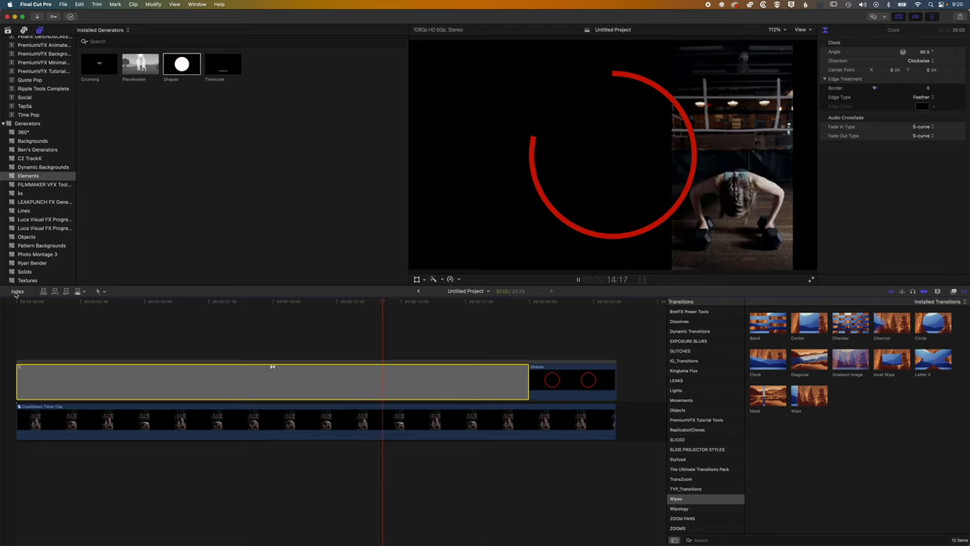
key(space)
key(Home)
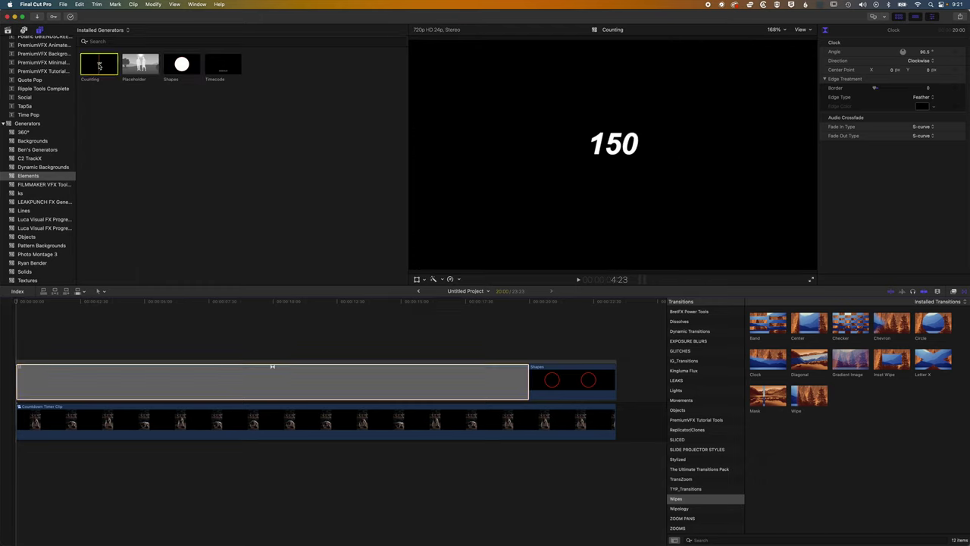
- Add a Counting generator above the circle and trim it to end at 20:00 with the wipe
drag(97, 65, 16, 344)
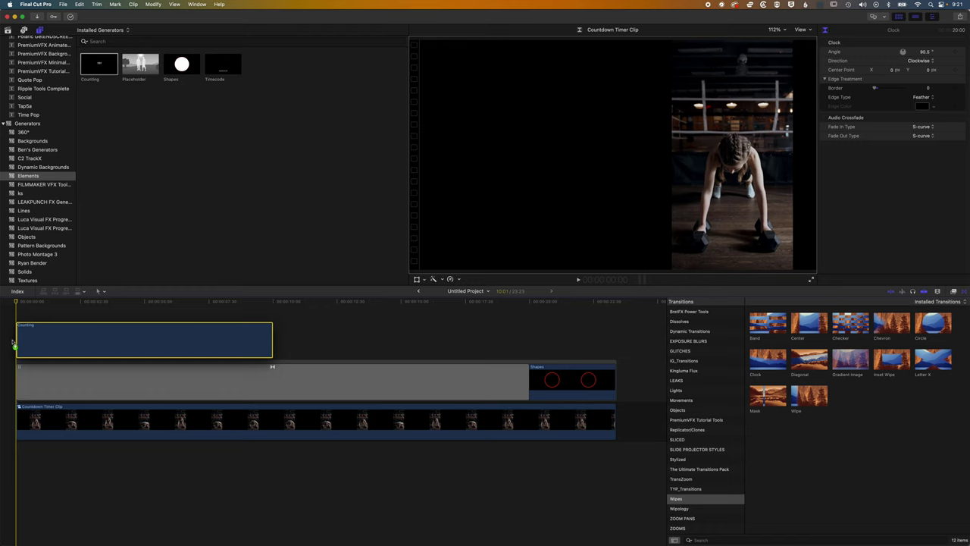
click(234, 337)
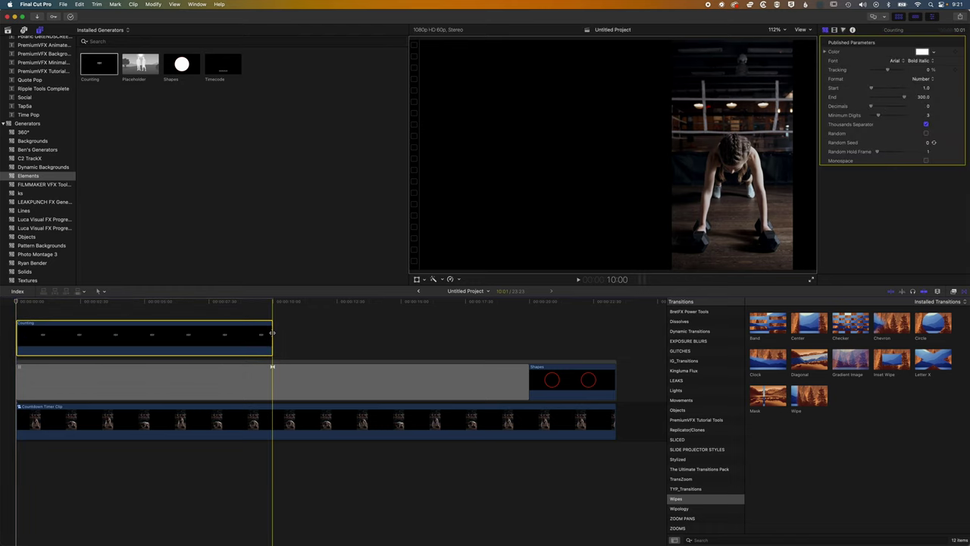
drag(274, 334, 512, 375)
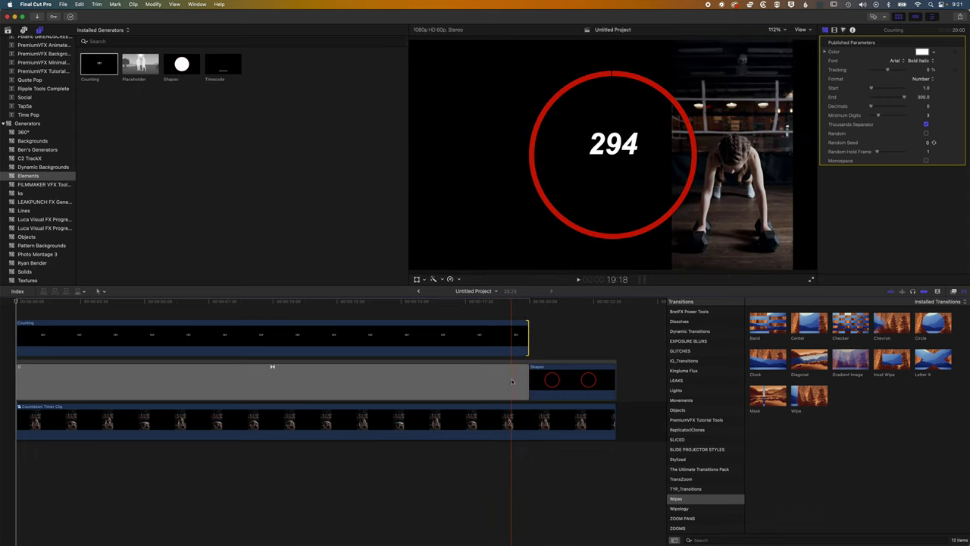
click(512, 379)
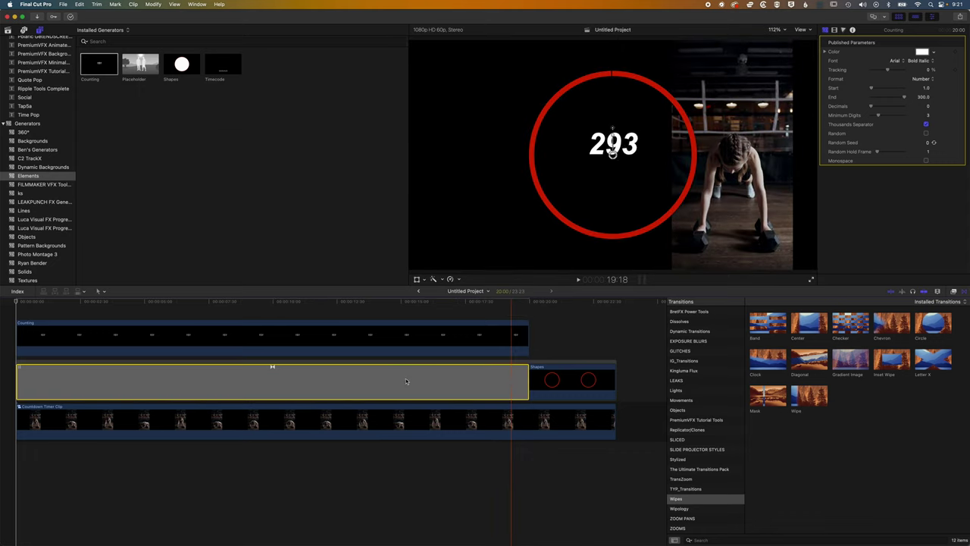
click(521, 341)
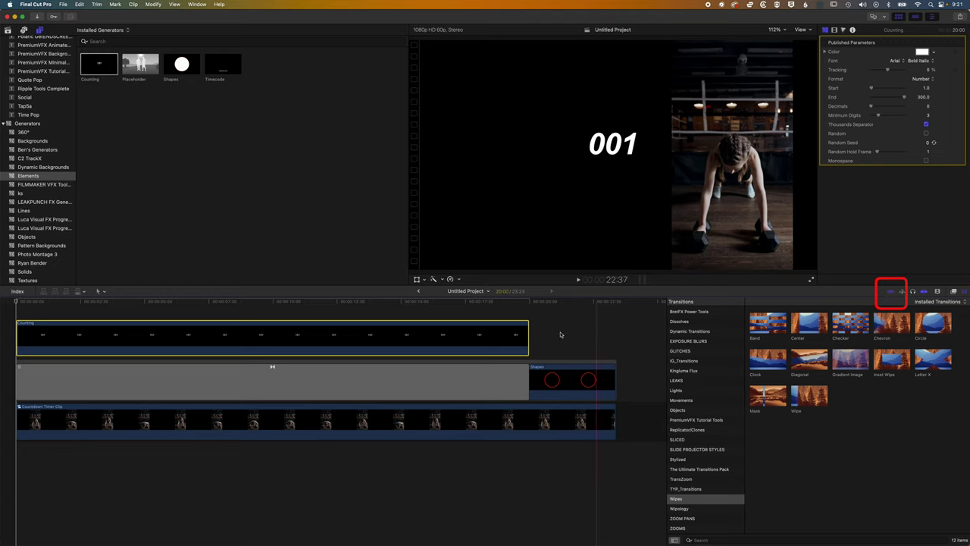
mouse_move(528, 334)
mouse_down()
mouse_move(542, 334)
mouse_move(528, 334)
mouse_move(523, 347)
mouse_up()
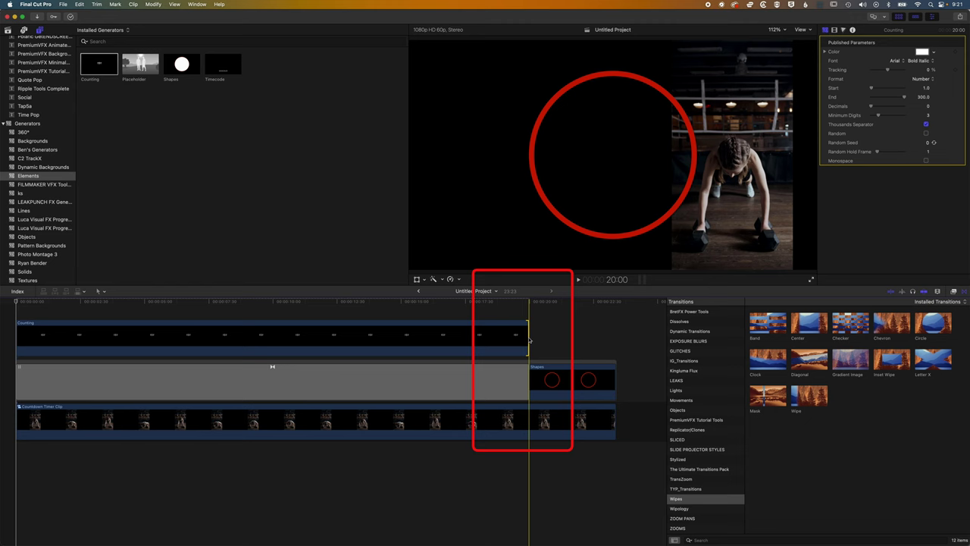
click(515, 347)
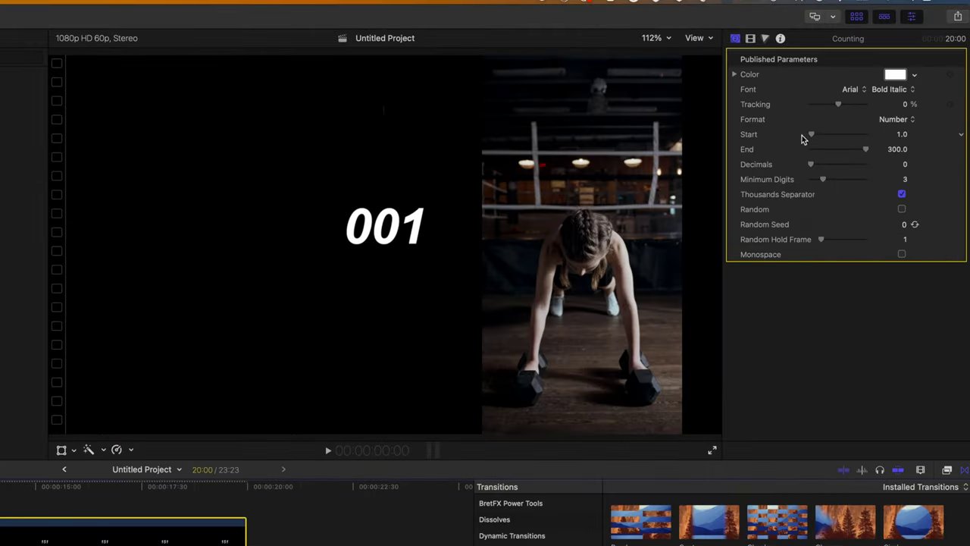
- Set the Counting Start to 20 and End to 0, then play the countdown
click(903, 135)
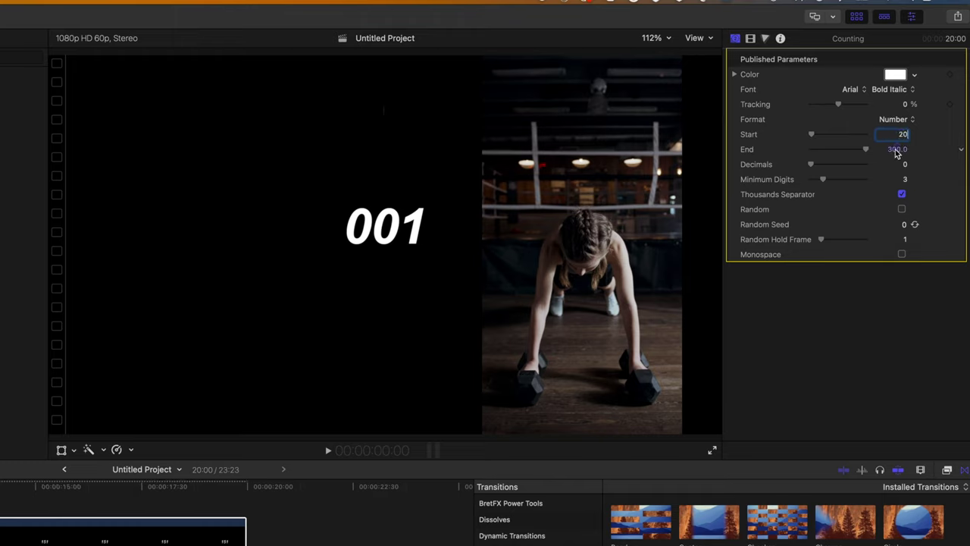
click(896, 150)
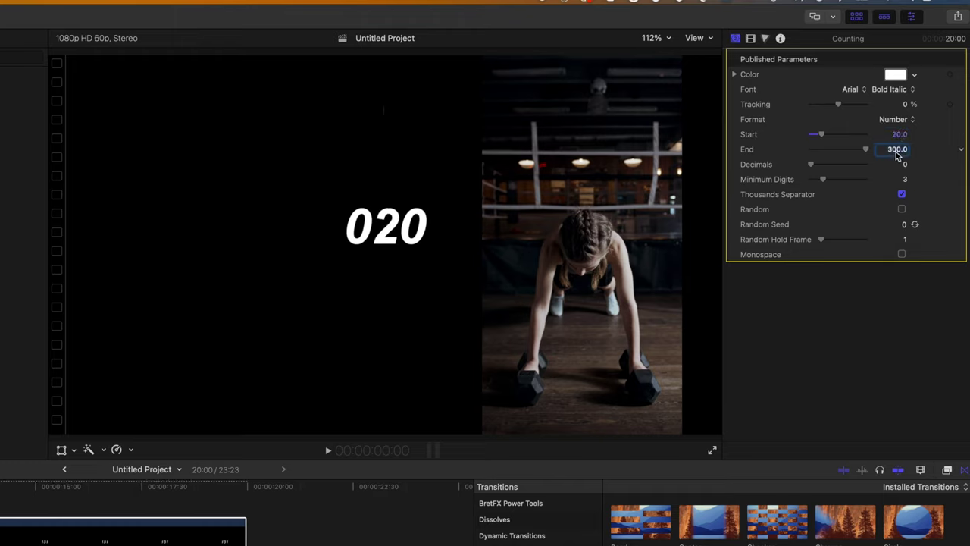
text(0)
key(Return)
key(space)
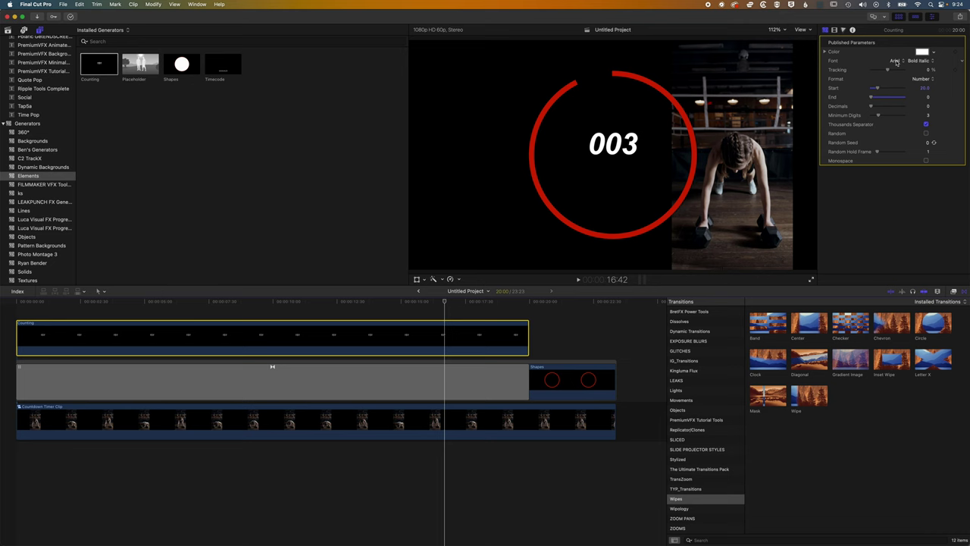
- Change the countdown font to Helvetica Neue in the Condensed Black style
click(850, 88)
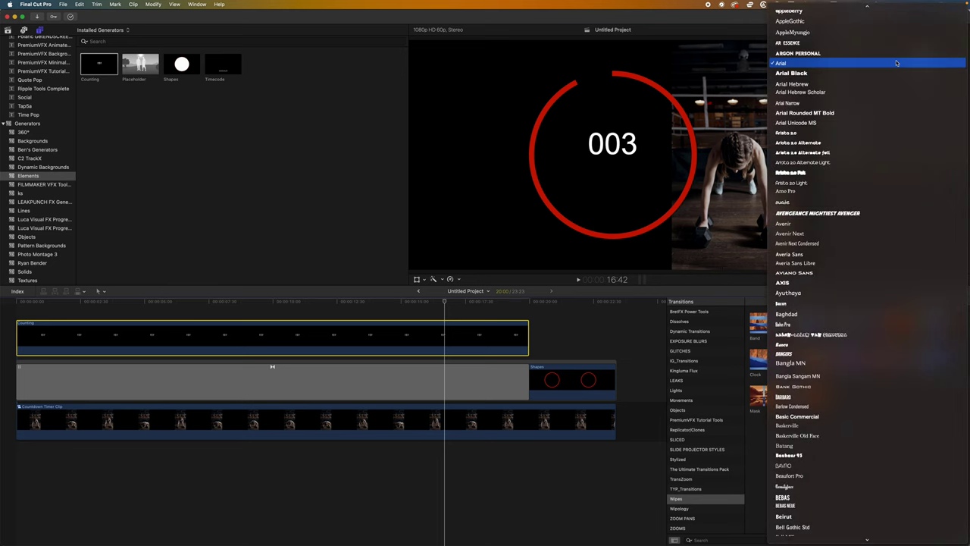
scroll(861, 277, down, 6)
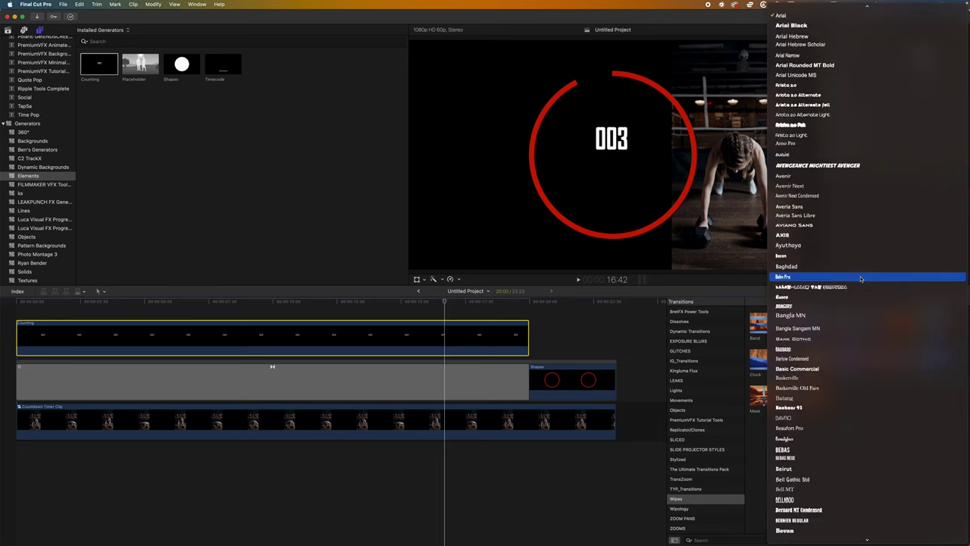
scroll(861, 279, down, 10)
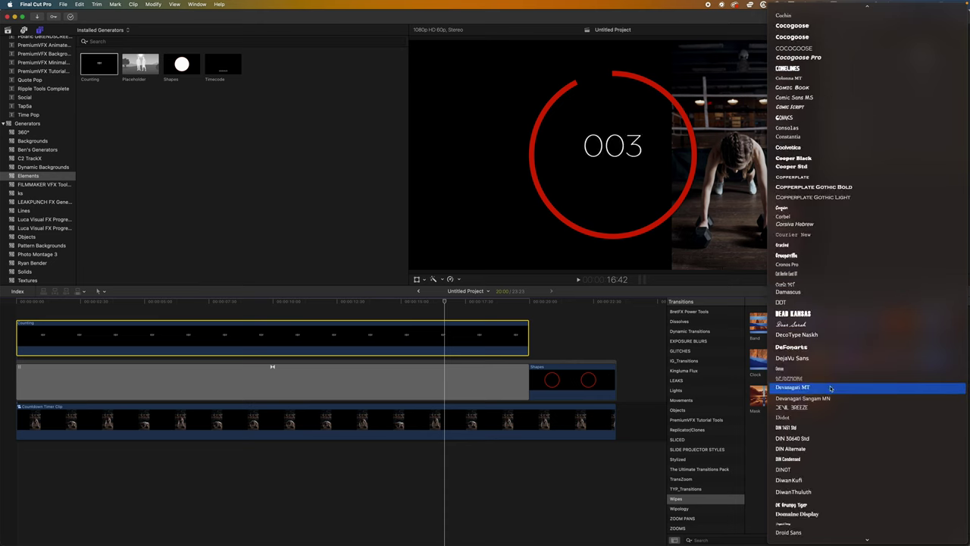
scroll(830, 388, down, 10)
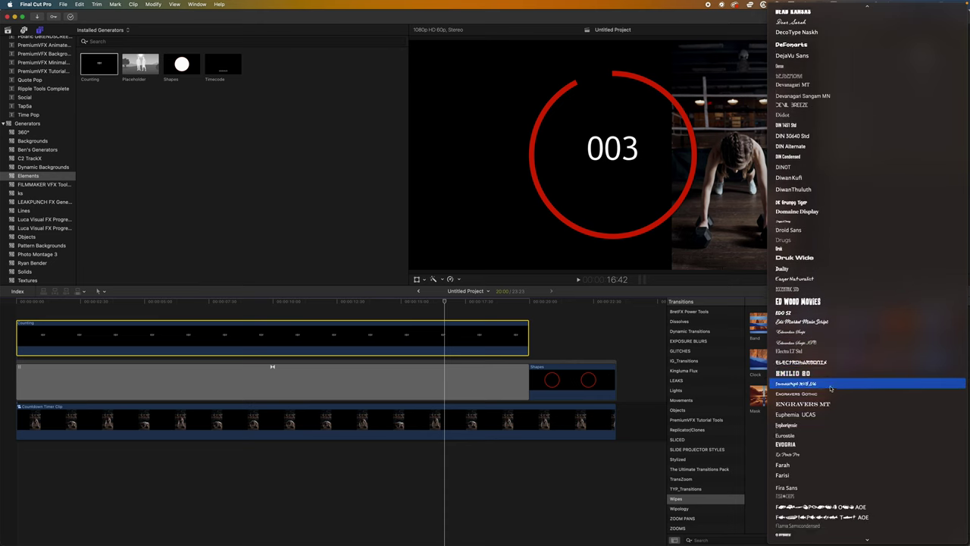
scroll(829, 388, down, 10)
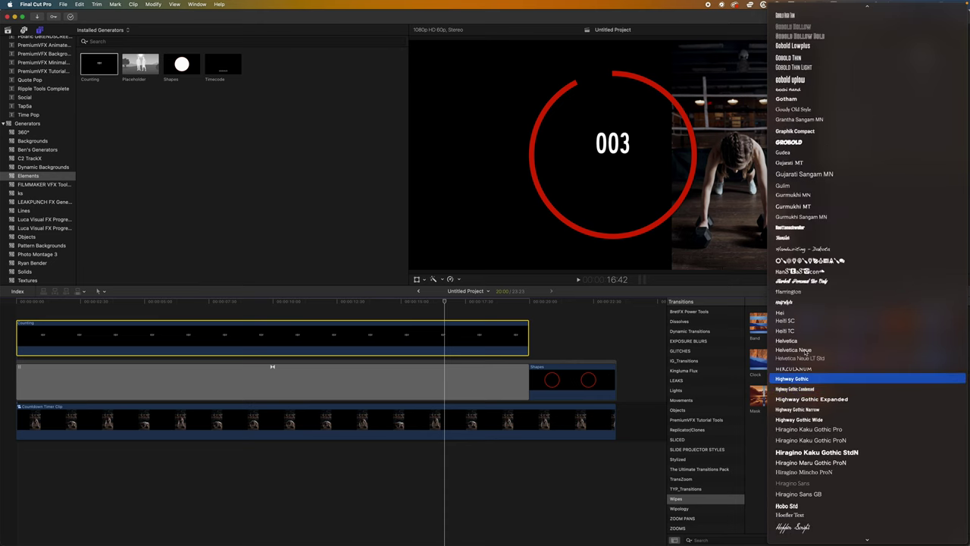
click(811, 350)
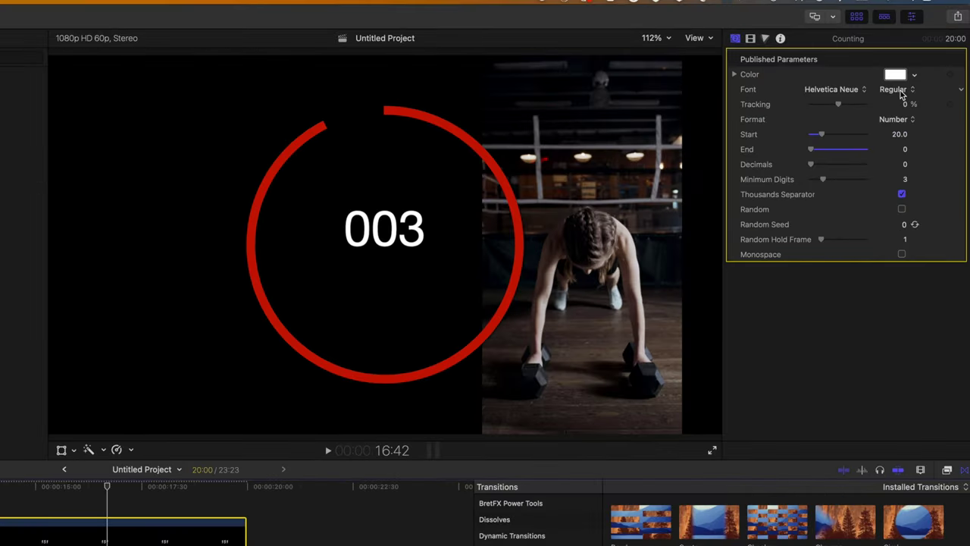
click(894, 90)
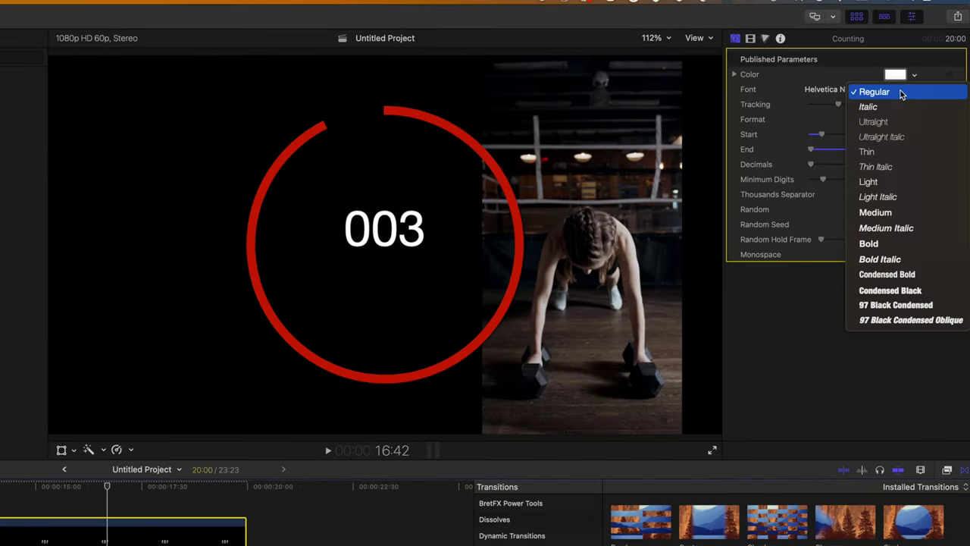
click(891, 291)
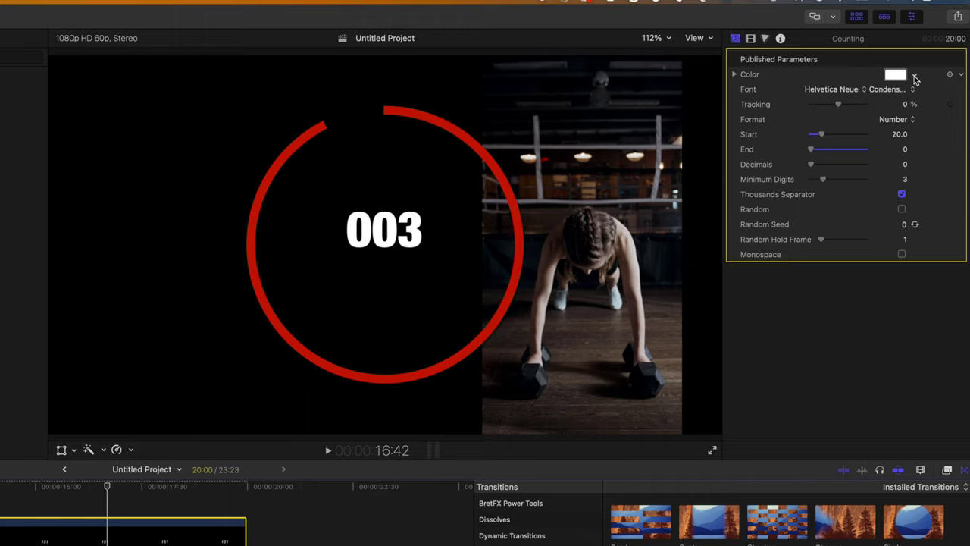
- Color the countdown numbers yellow, then scrub ahead to check them and return to the start
click(915, 77)
drag(896, 137, 870, 99)
key(Escape)
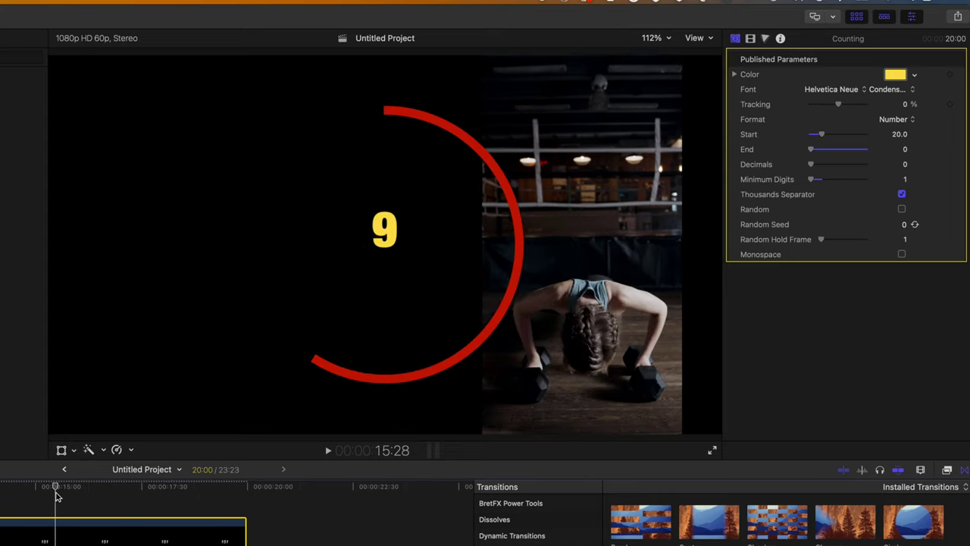
drag(56, 496, 105, 510)
key(Home)
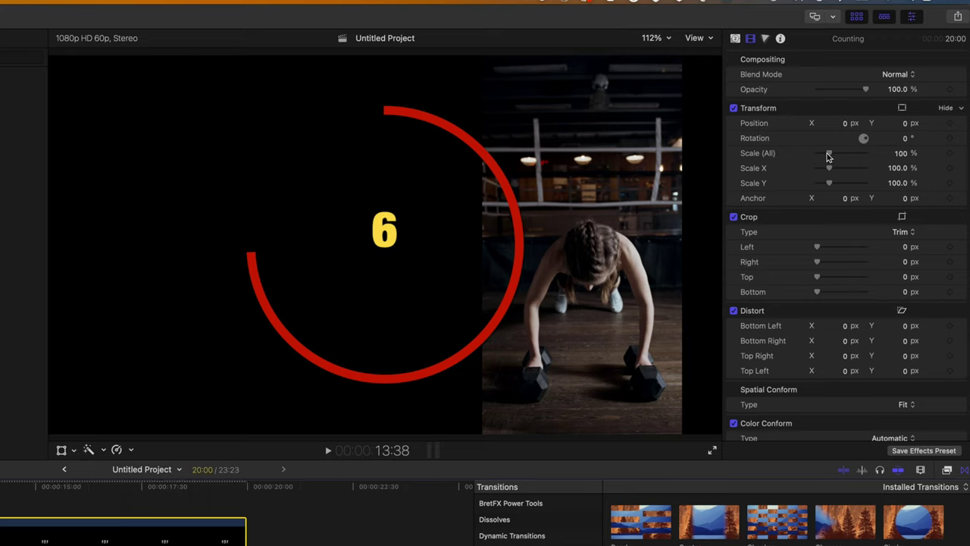
- Scale the countdown numbers to 249%, position them at X 6.2, Y -87 px, and play back
drag(832, 157, 848, 158)
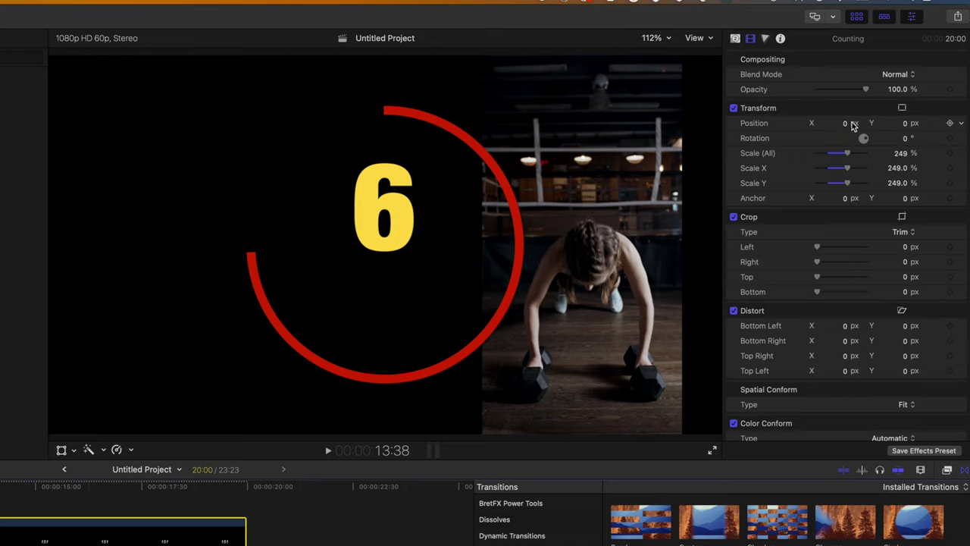
drag(841, 123, 895, 127)
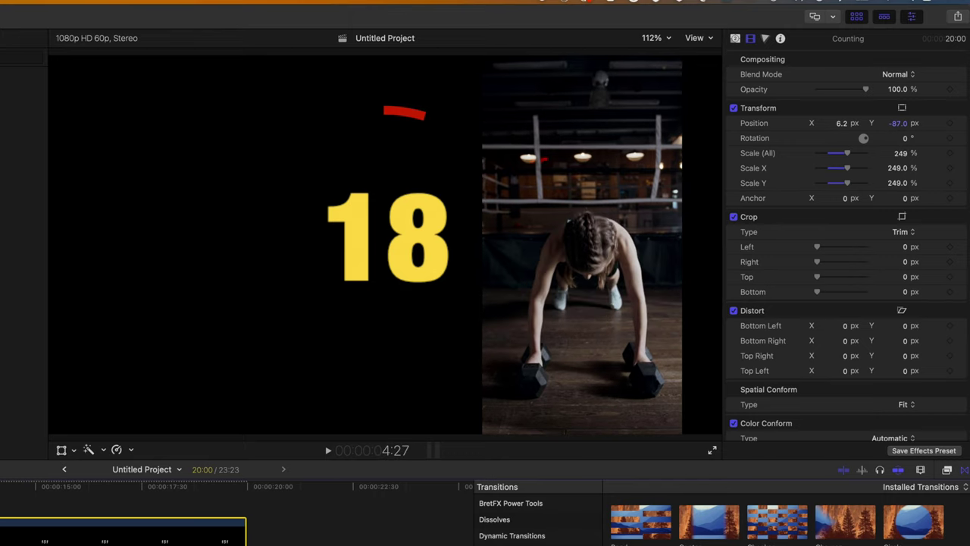
drag(91, 515, 243, 515)
key(Home)
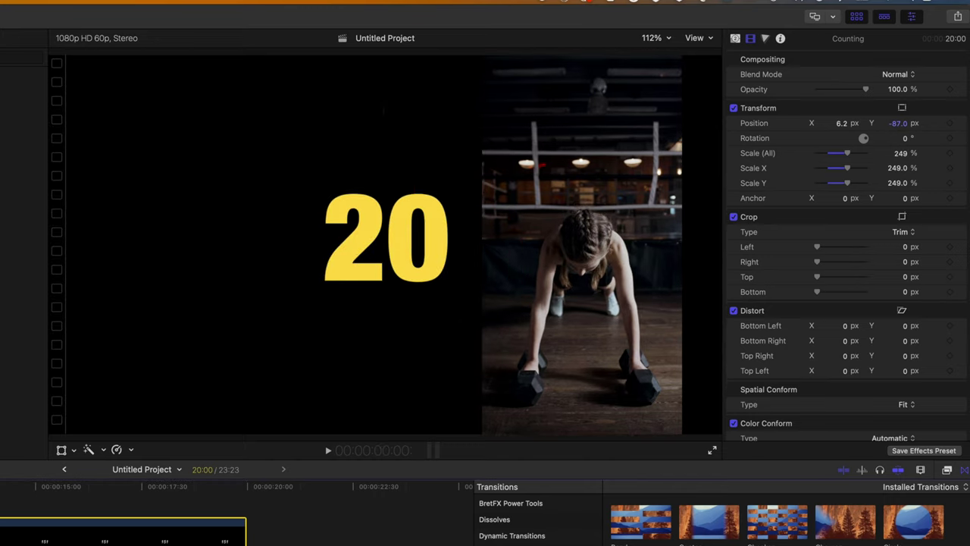
key(space)
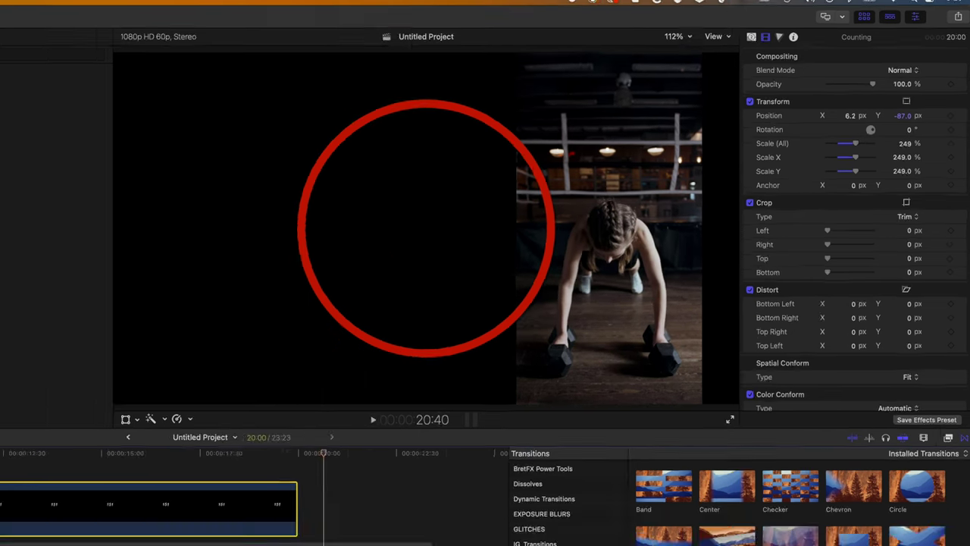
- Group the gap and Shapes clips into a compound clip keeping the default name 'Untitled Project Clip'
key(space)
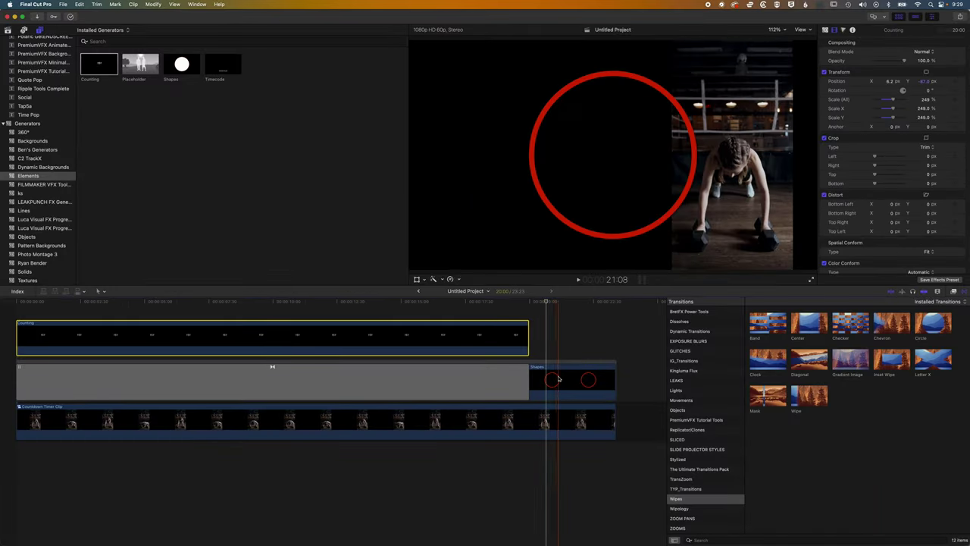
click(561, 354)
click(462, 380)
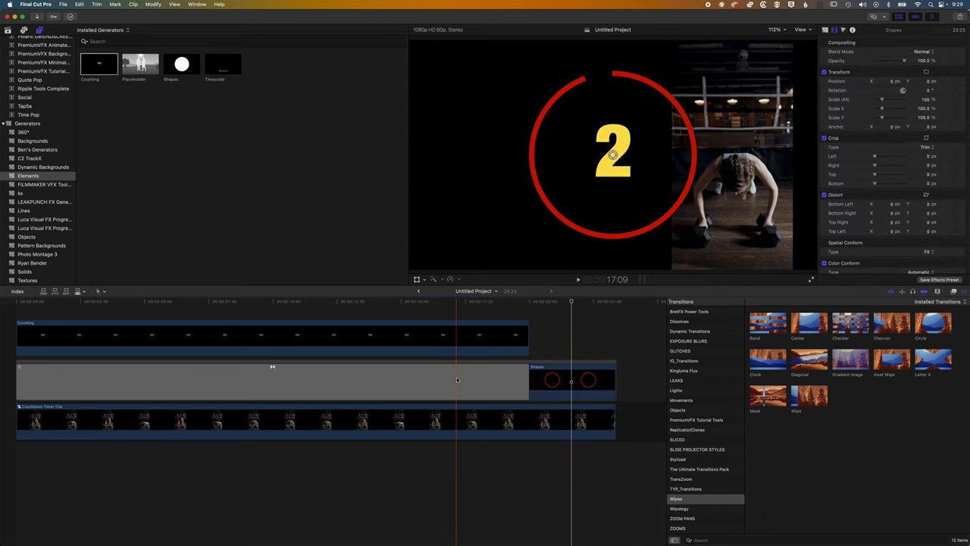
click(531, 382)
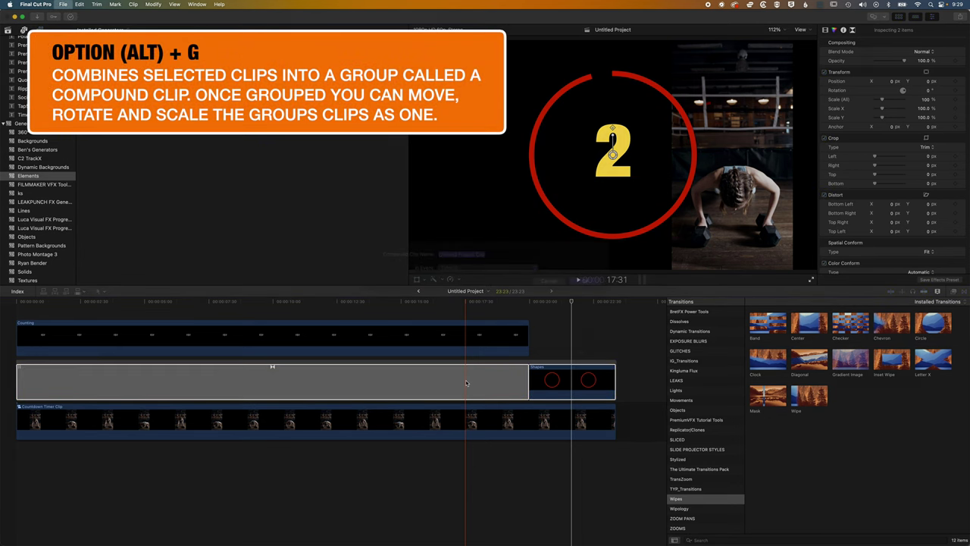
key(alt+g)
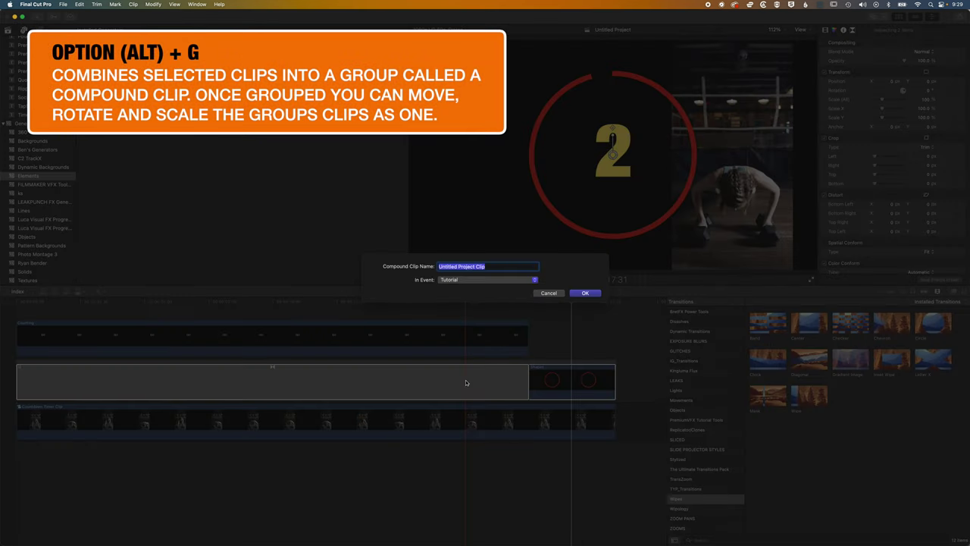
click(584, 293)
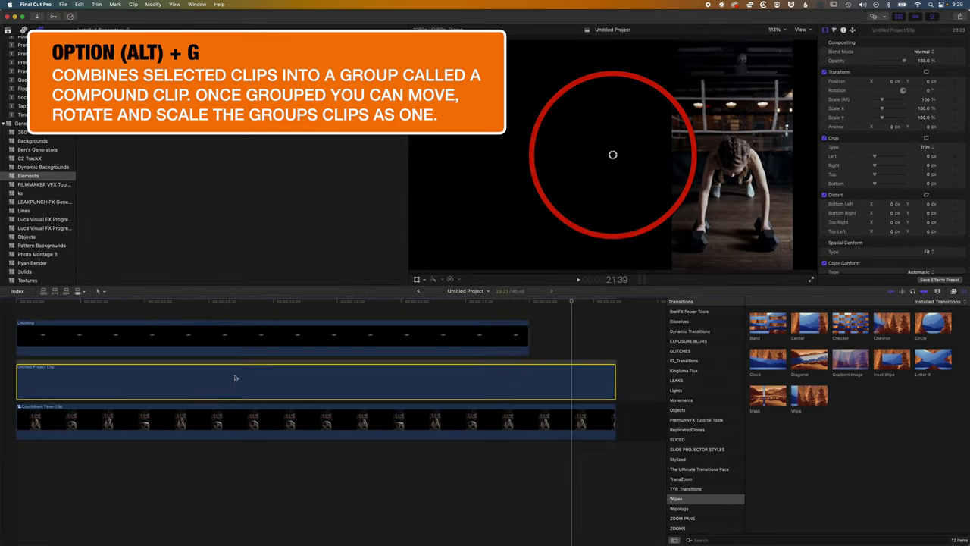
click(215, 339)
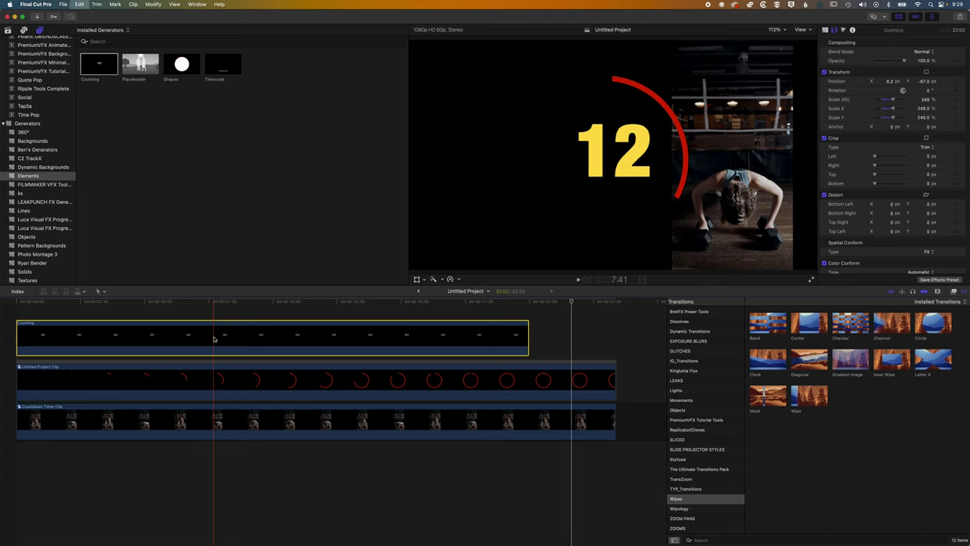
- Paste the Counting numbers clip at the start inside the Untitled Project Clip compound
double_click(212, 375)
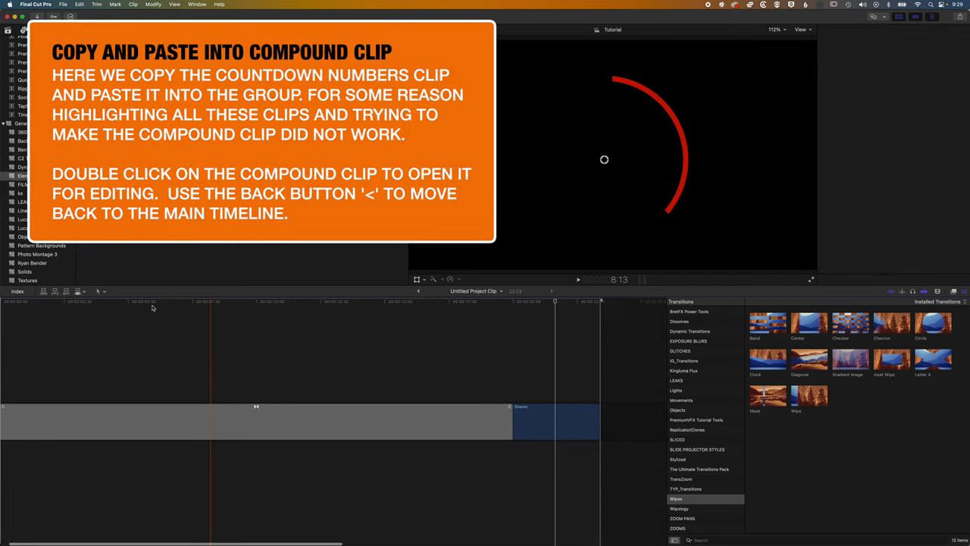
click(9, 308)
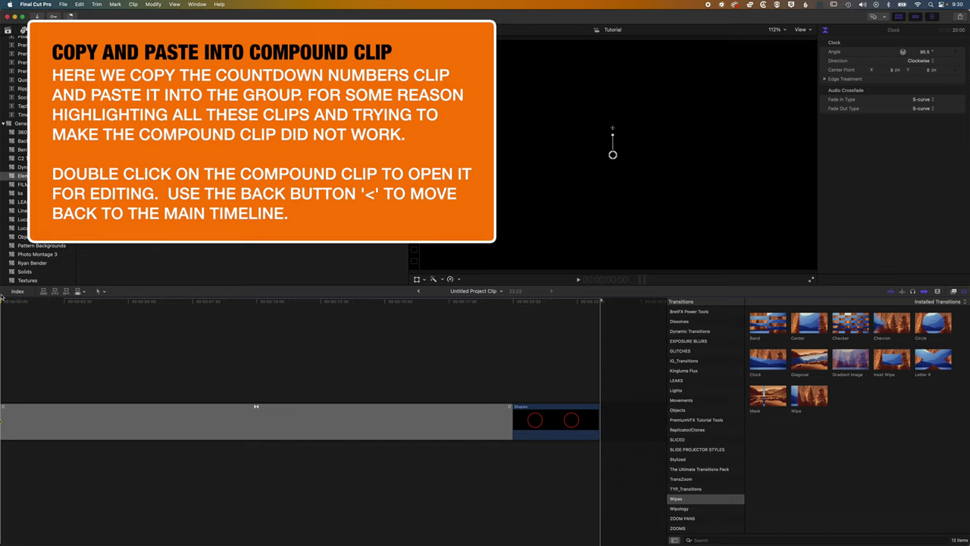
key(alt+v)
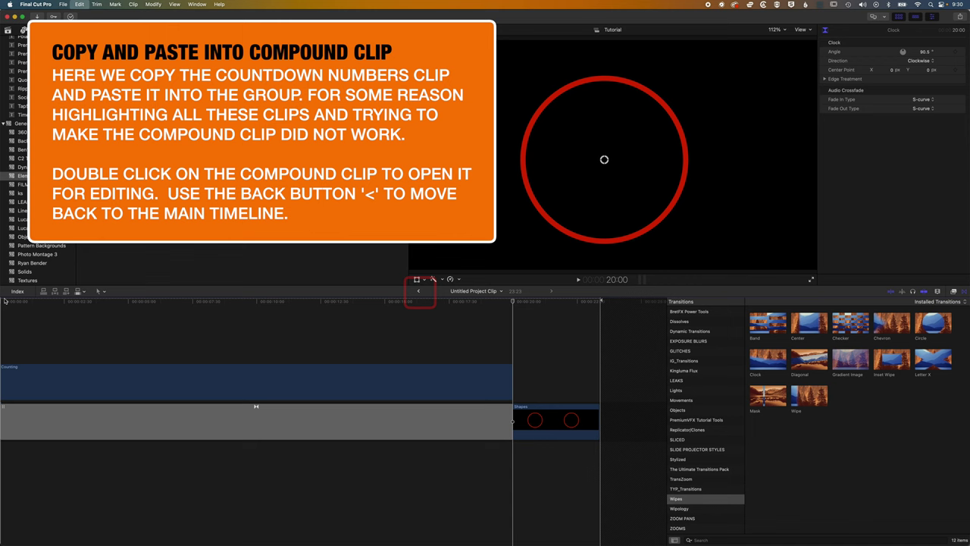
- Back on the main timeline, delete the original Counting clip
click(419, 294)
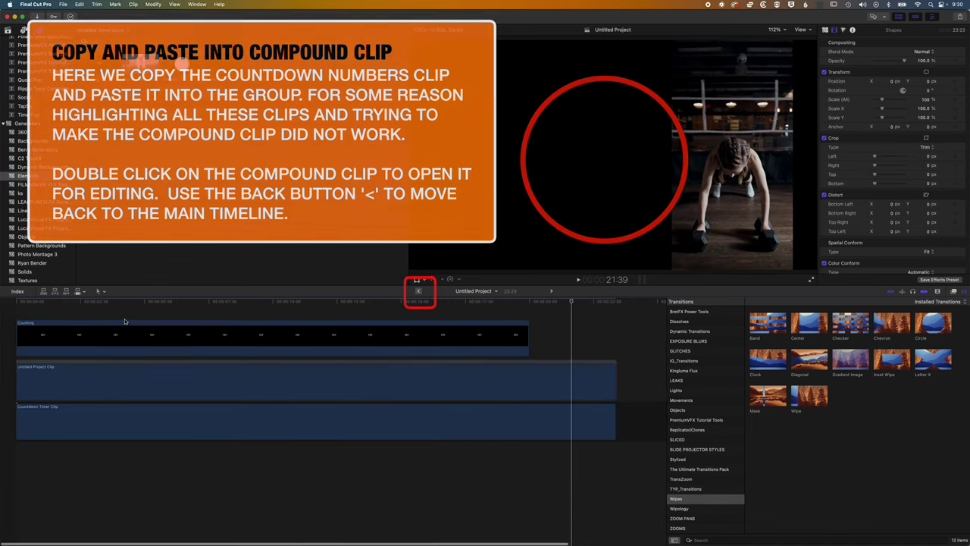
click(103, 325)
key(Delete)
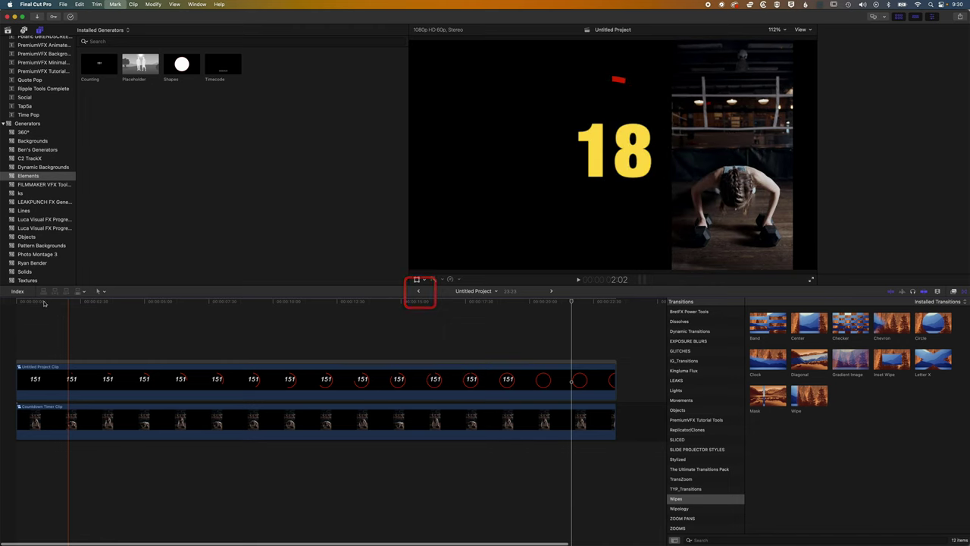
- Shrink the countdown compound to 70.16% and move it left to X -270, Y -30.2 px
click(12, 301)
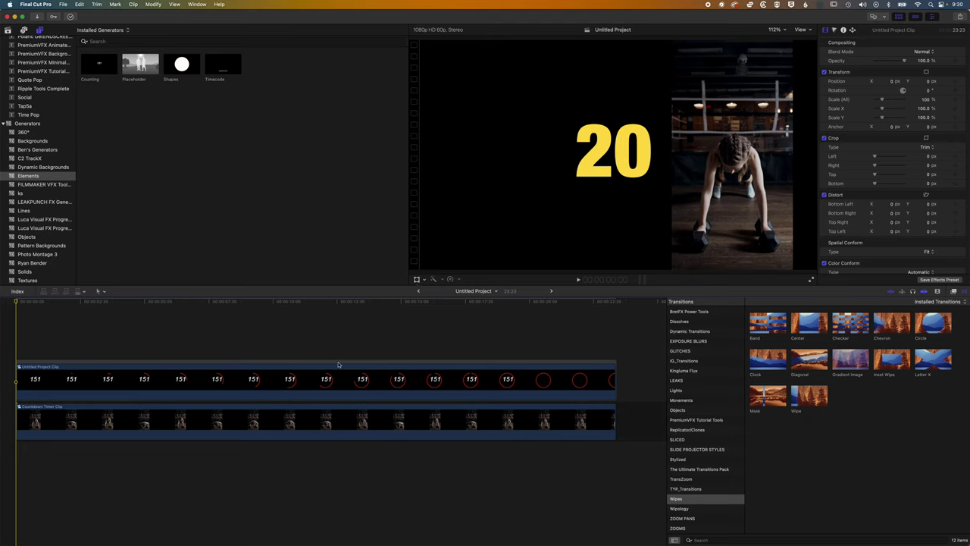
click(339, 302)
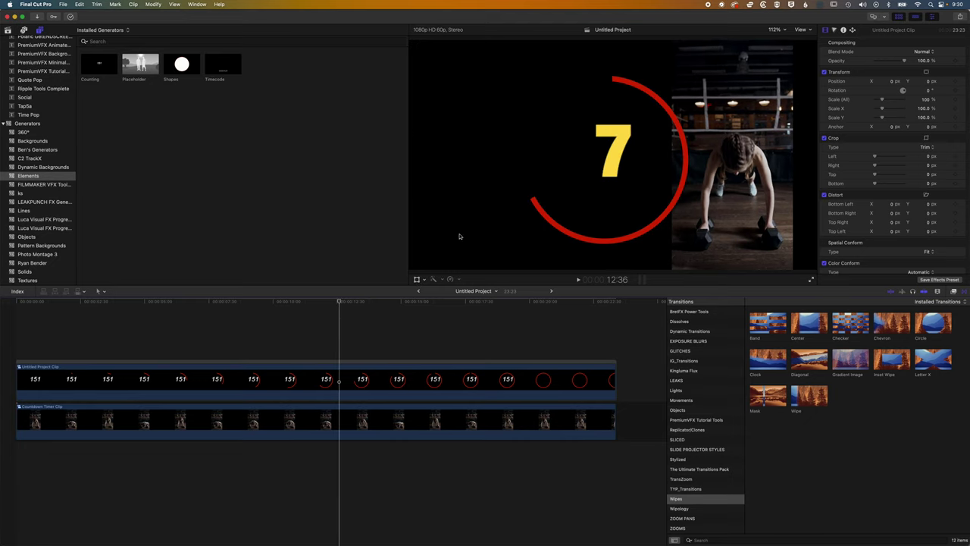
click(417, 280)
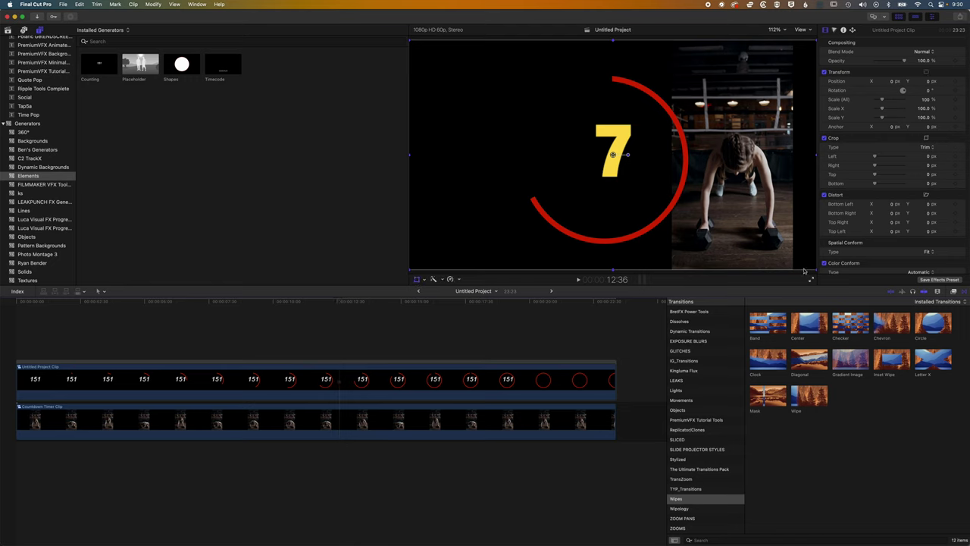
drag(814, 272, 748, 241)
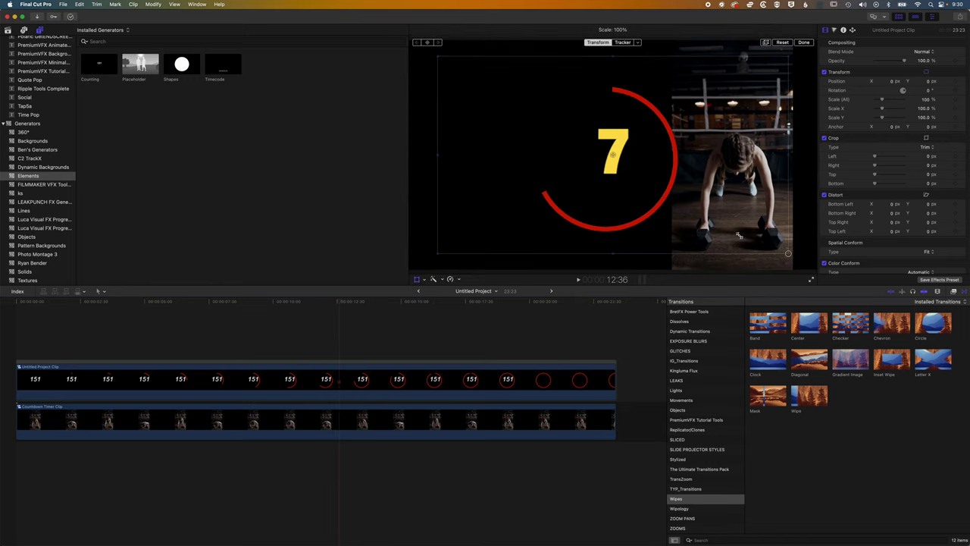
drag(788, 253, 756, 236)
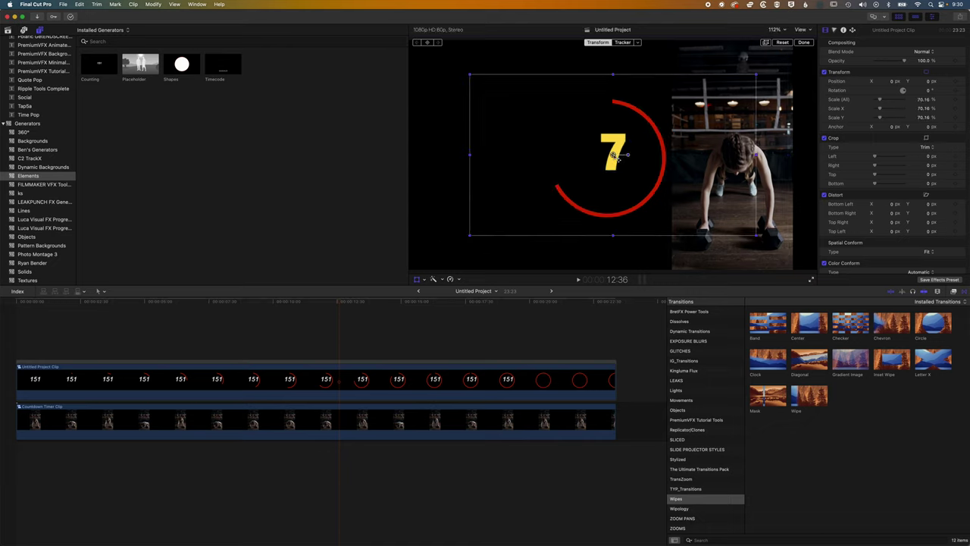
drag(613, 155, 555, 162)
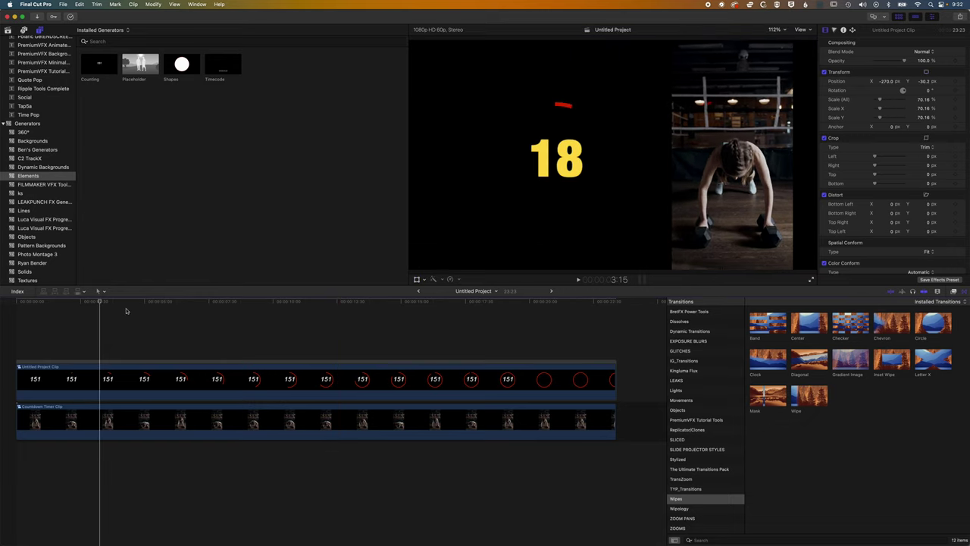
drag(127, 311, 508, 313)
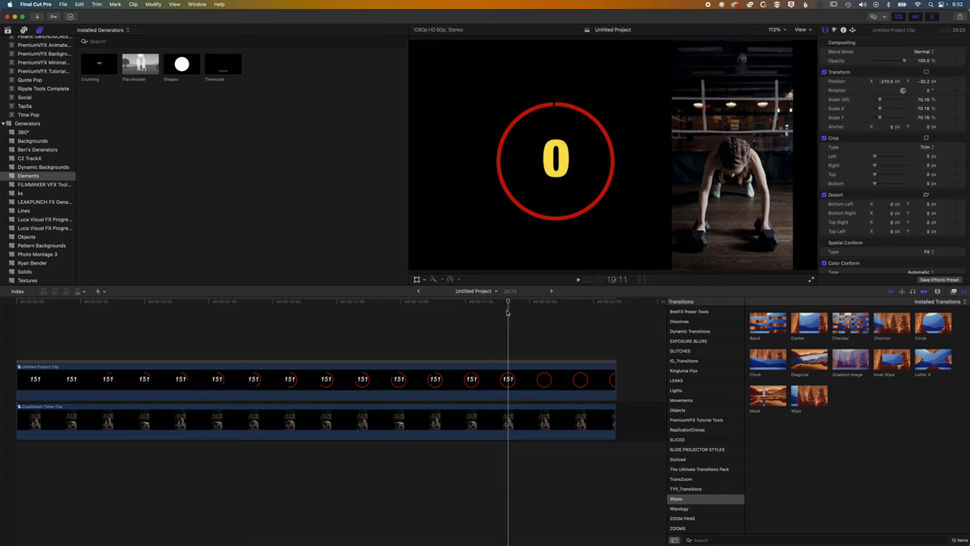
- Freeze the countdown on 0 with a longer hold and trim it to end with the workout clip
click(510, 385)
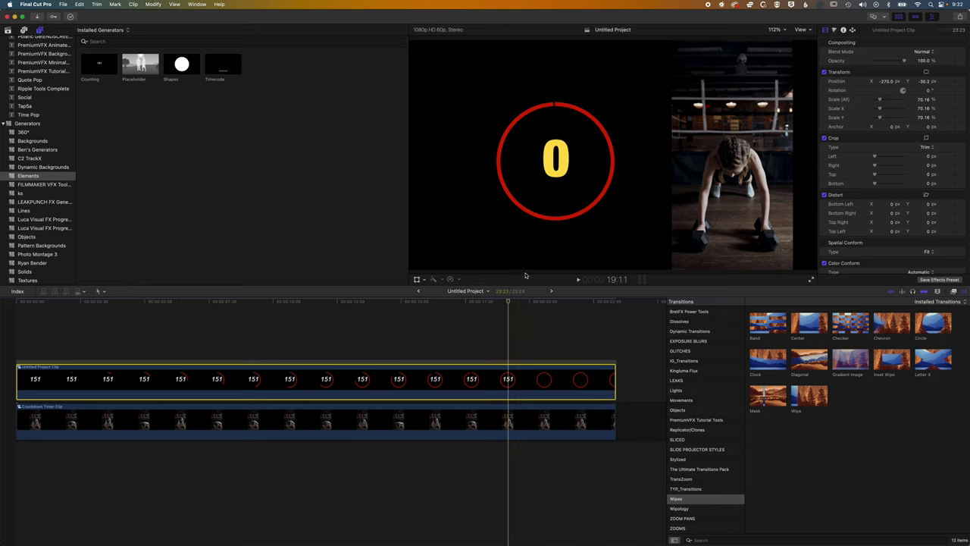
key(shift+h)
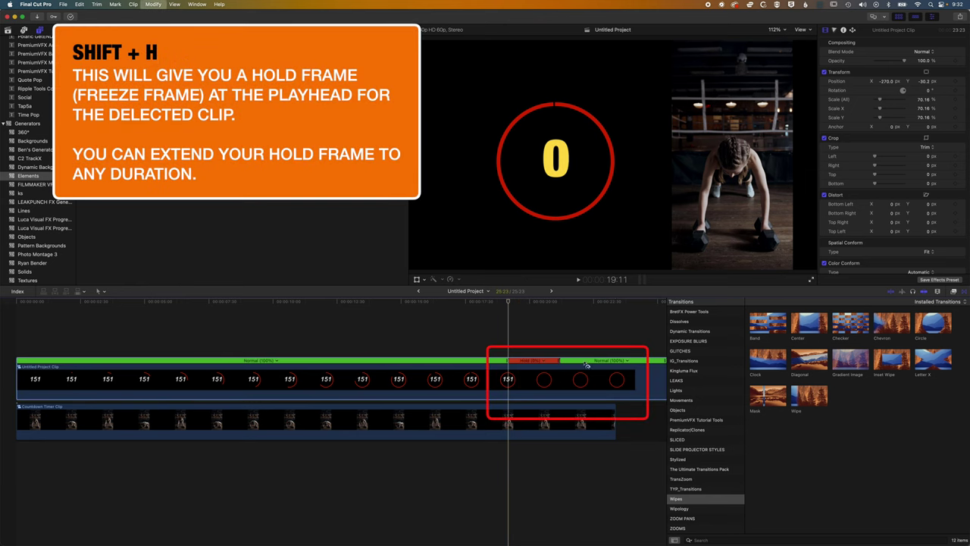
drag(586, 366, 638, 365)
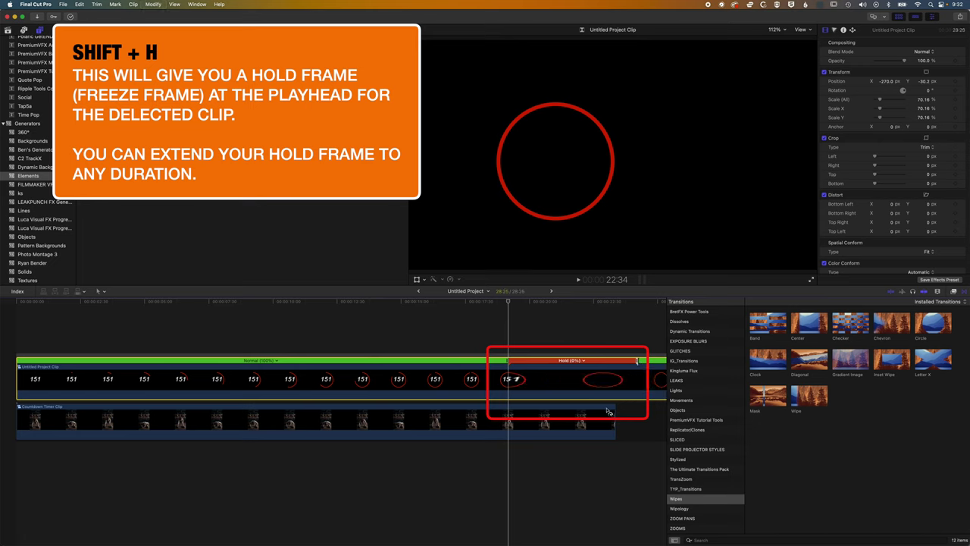
drag(508, 303, 615, 303)
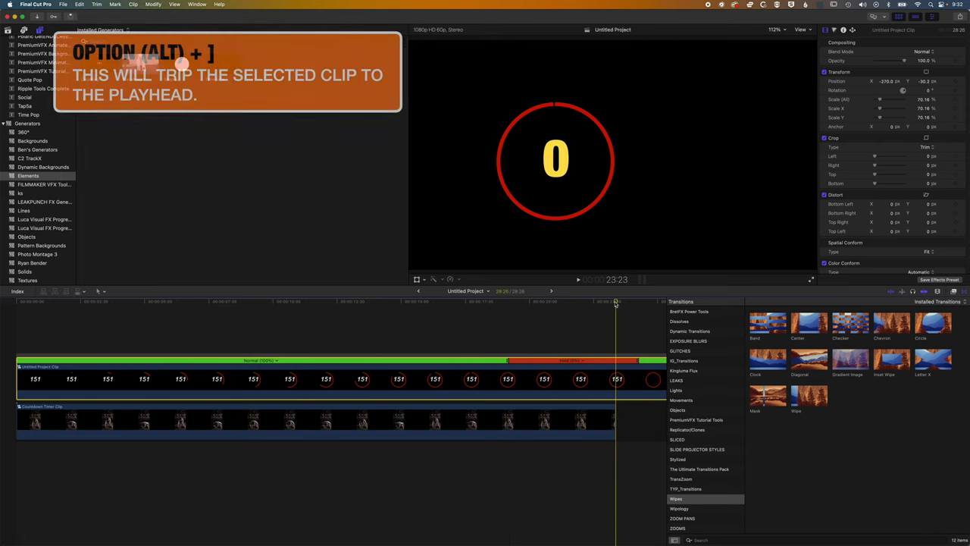
key(alt+bracketright)
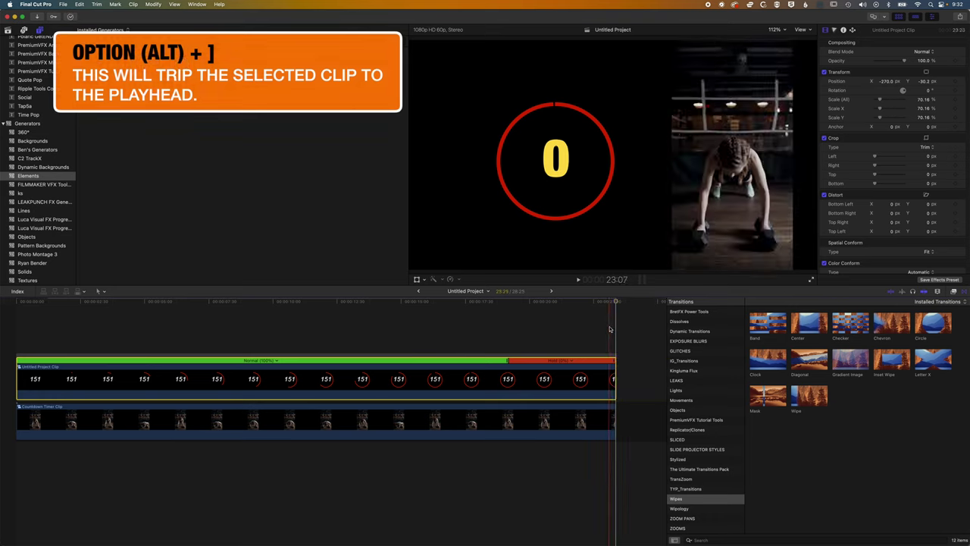
click(452, 335)
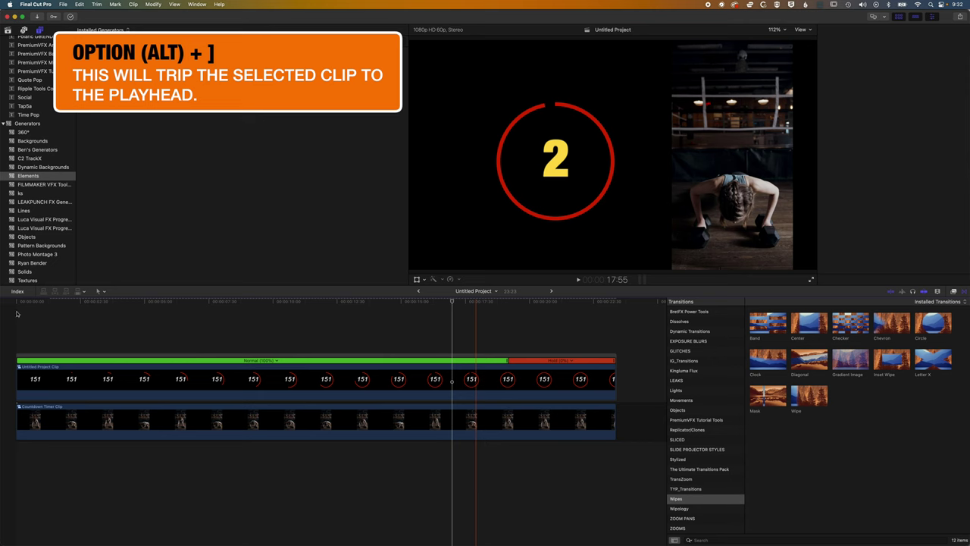